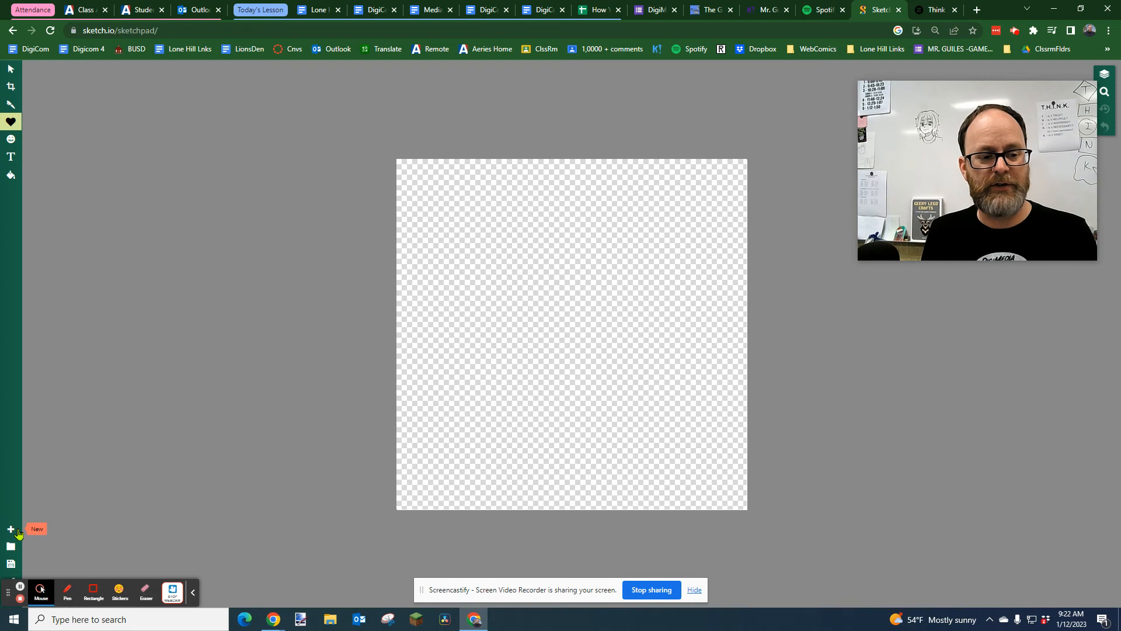
Create a new portrait canvas 800 px wide, taller than it is wide, with a plain white Color background
click(11, 530)
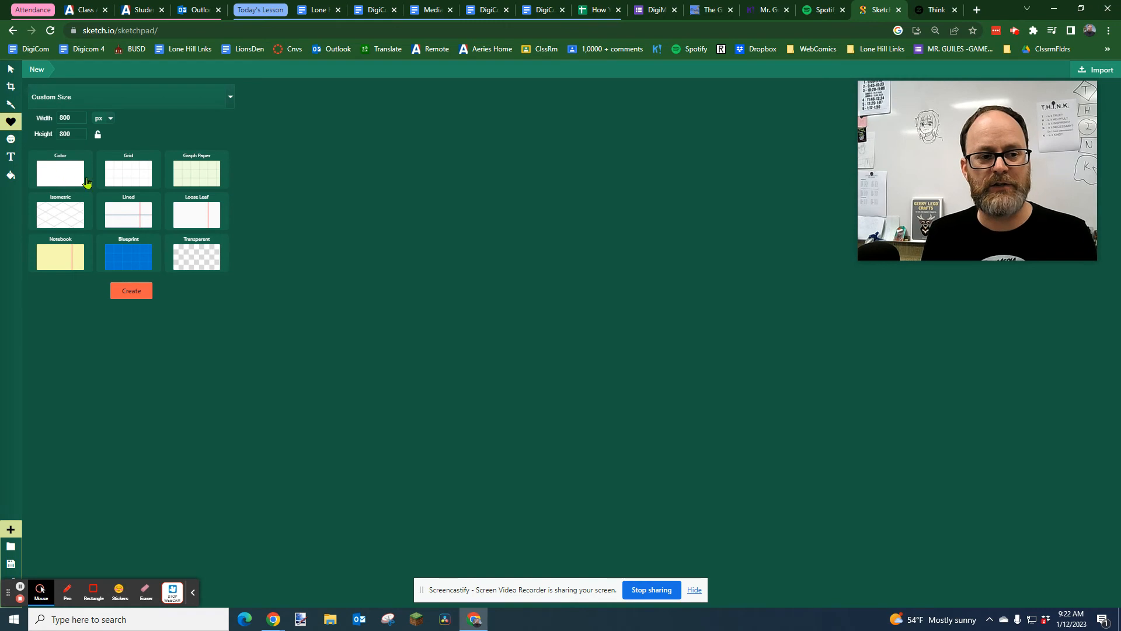
click(69, 181)
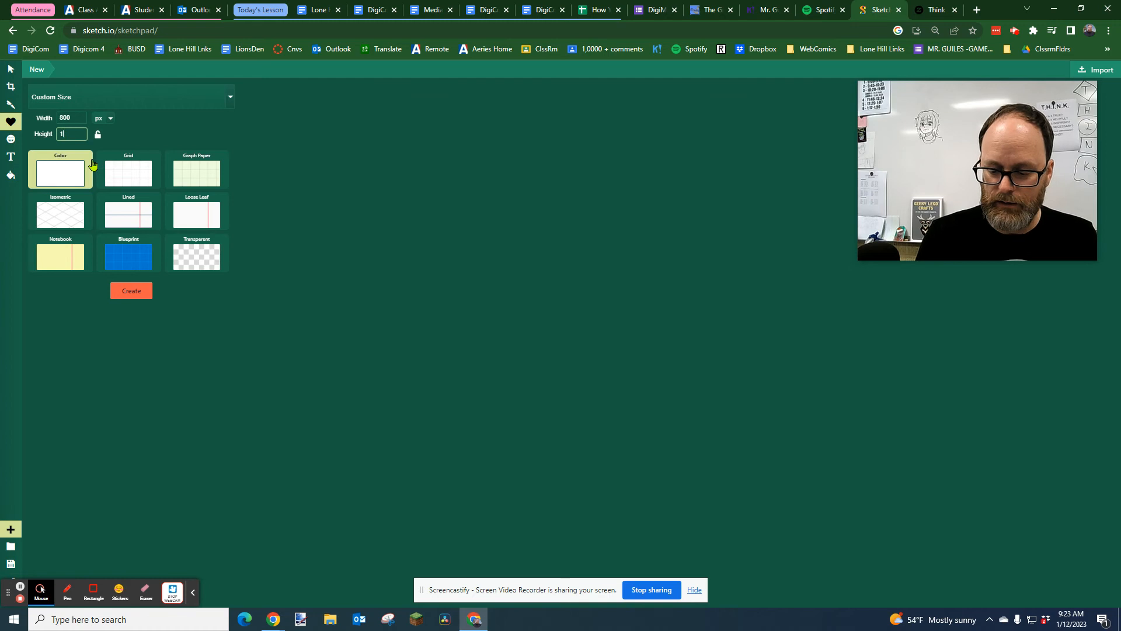
click(131, 292)
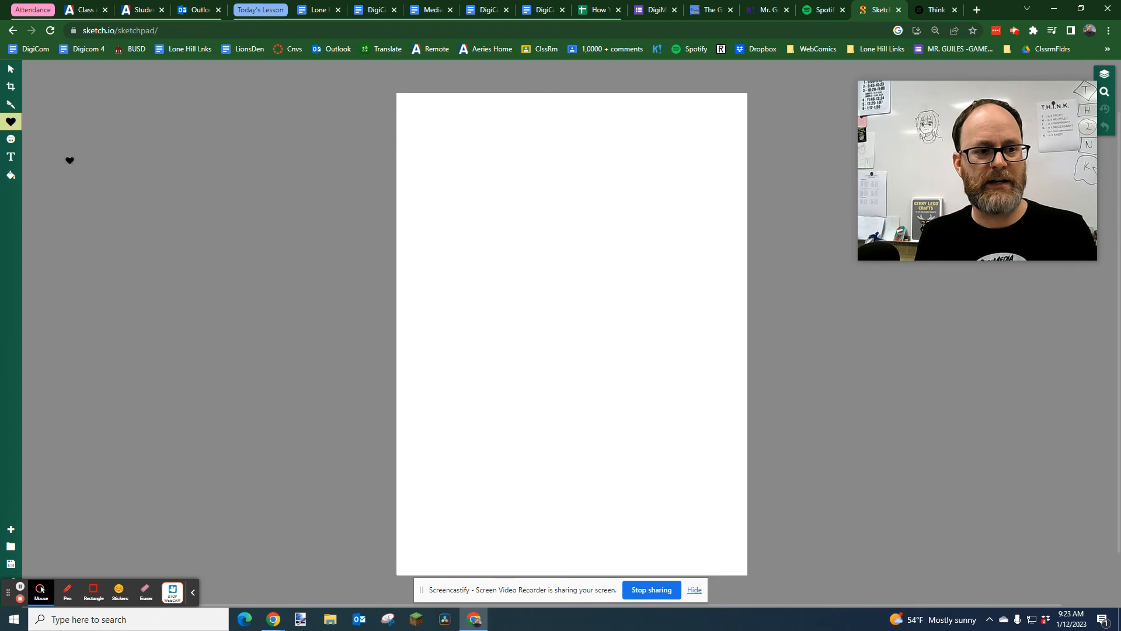
Switch the shape tool from Heart to Star and place a test shape outside the page
click(10, 121)
click(119, 93)
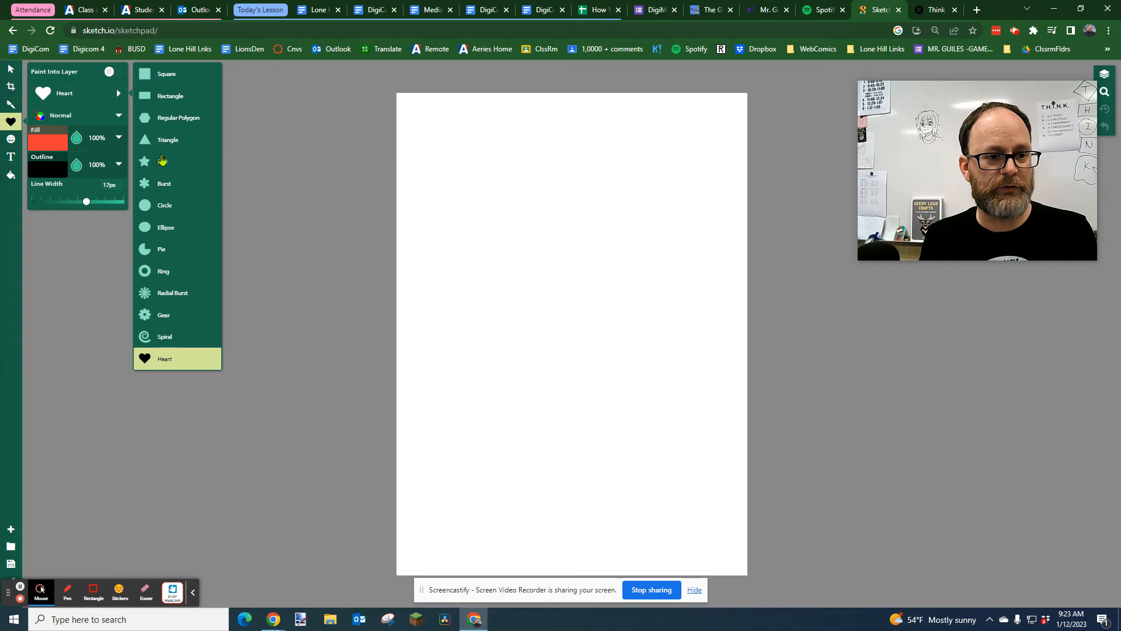
click(160, 163)
click(186, 129)
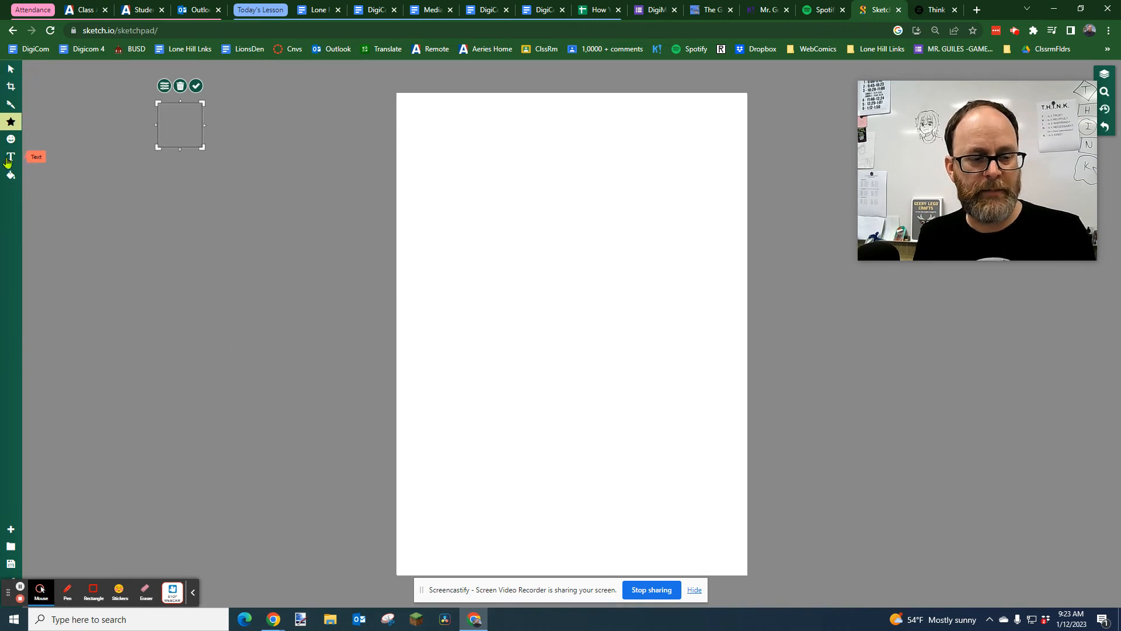
click(9, 70)
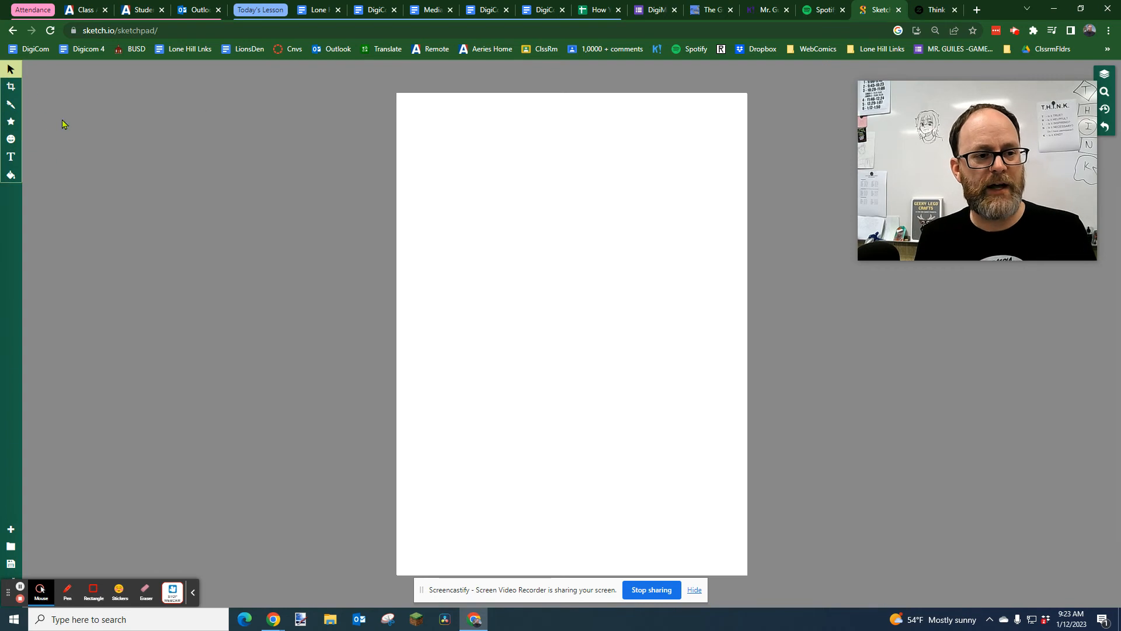
click(11, 87)
click(10, 105)
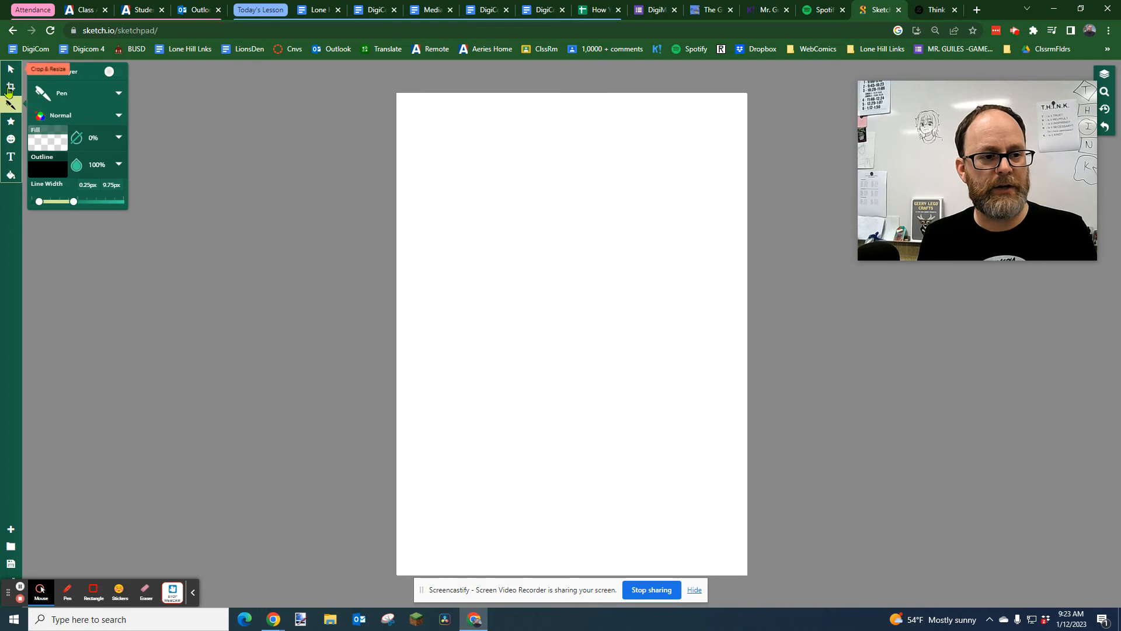
click(118, 95)
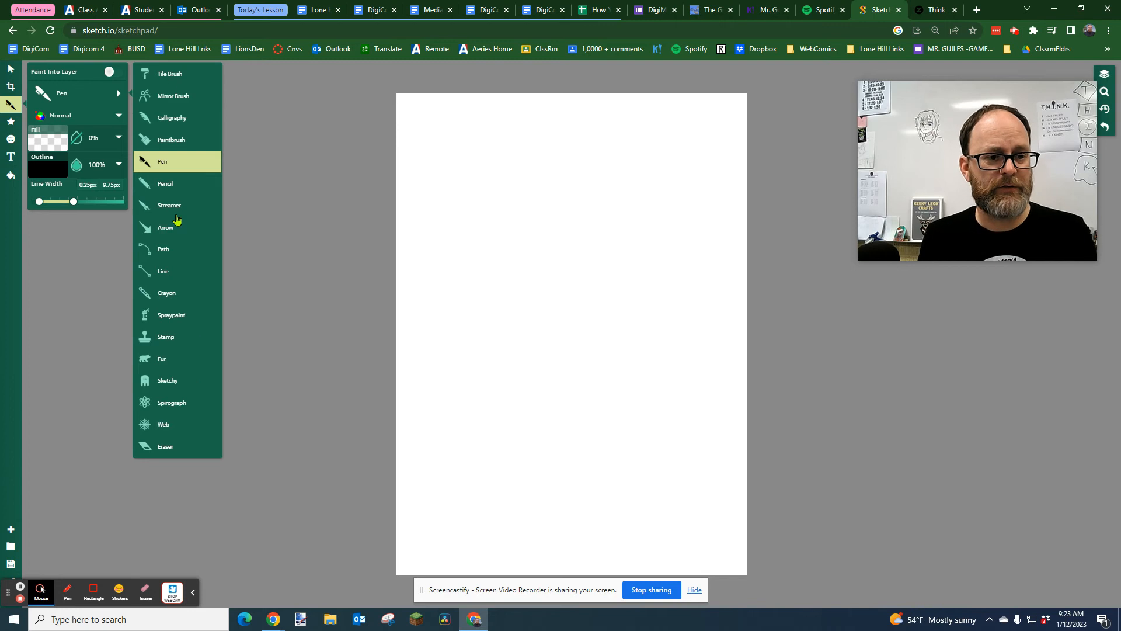
Draw a star in the page's upper-left corner with the Star shape and rotate it upright
click(10, 121)
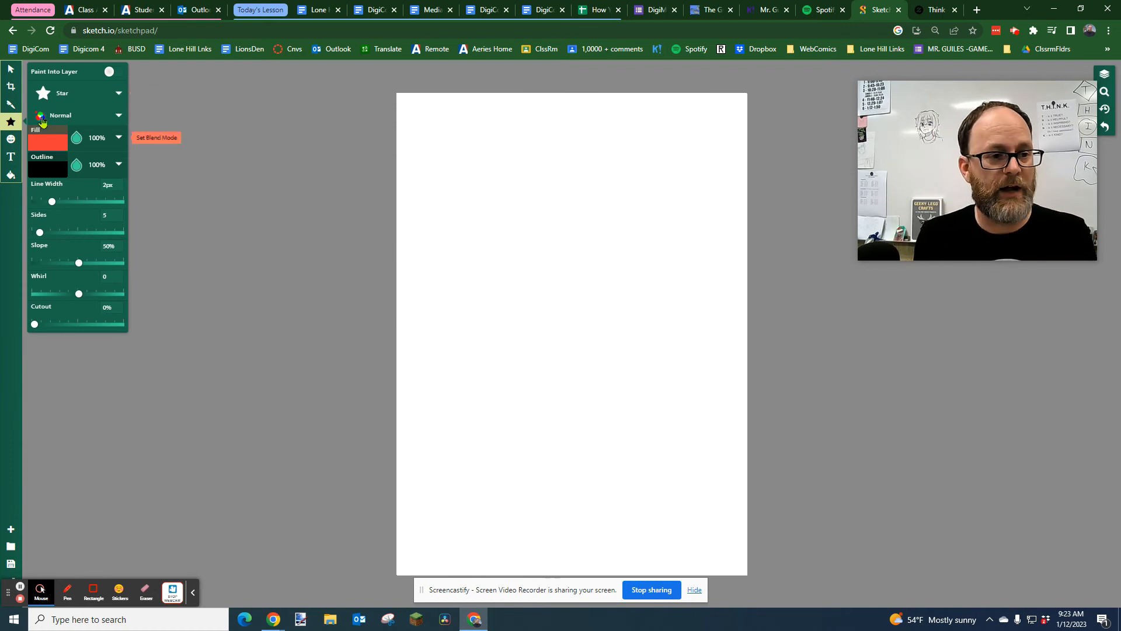
click(88, 94)
drag(427, 146, 480, 188)
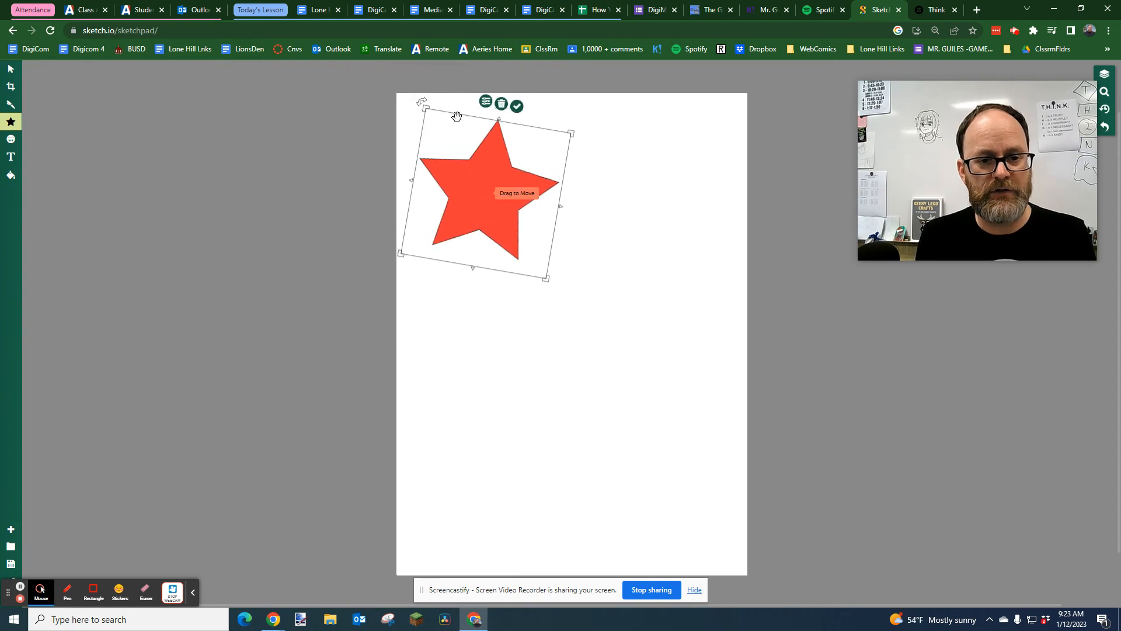
drag(421, 104, 430, 132)
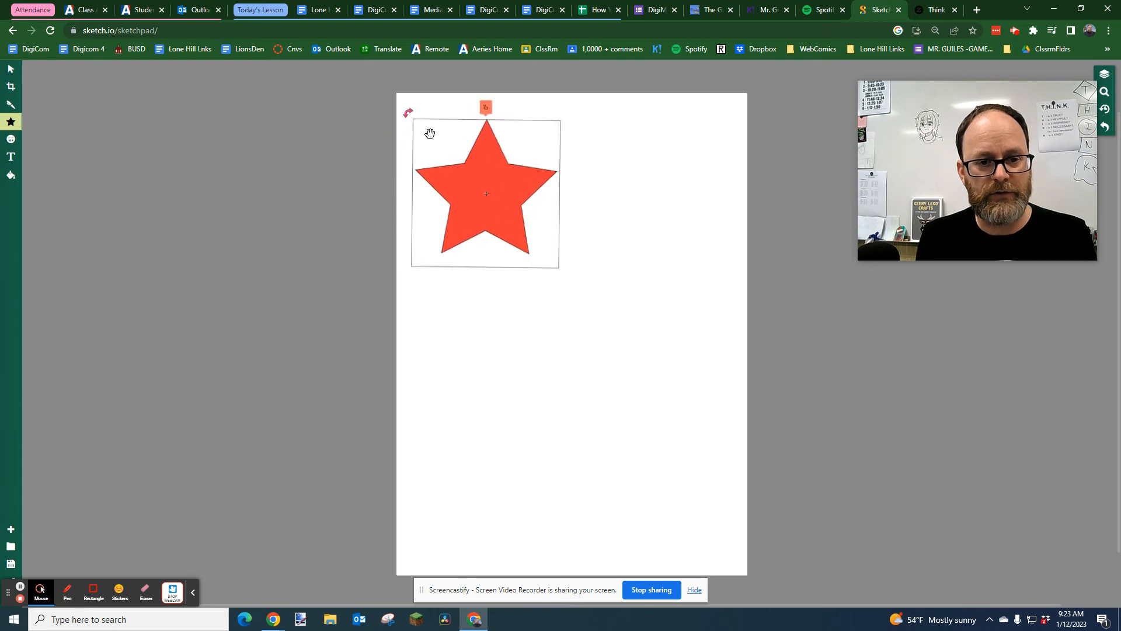
Change the star's fill to light blue and nudge it closer to the page's upper-left corner
click(472, 103)
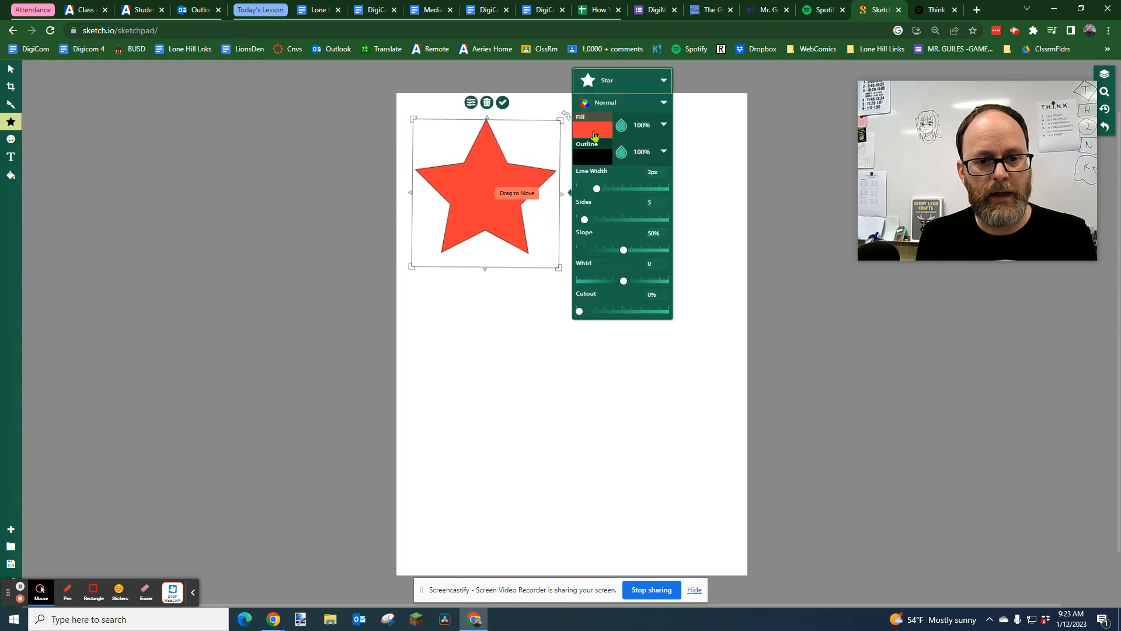
click(592, 127)
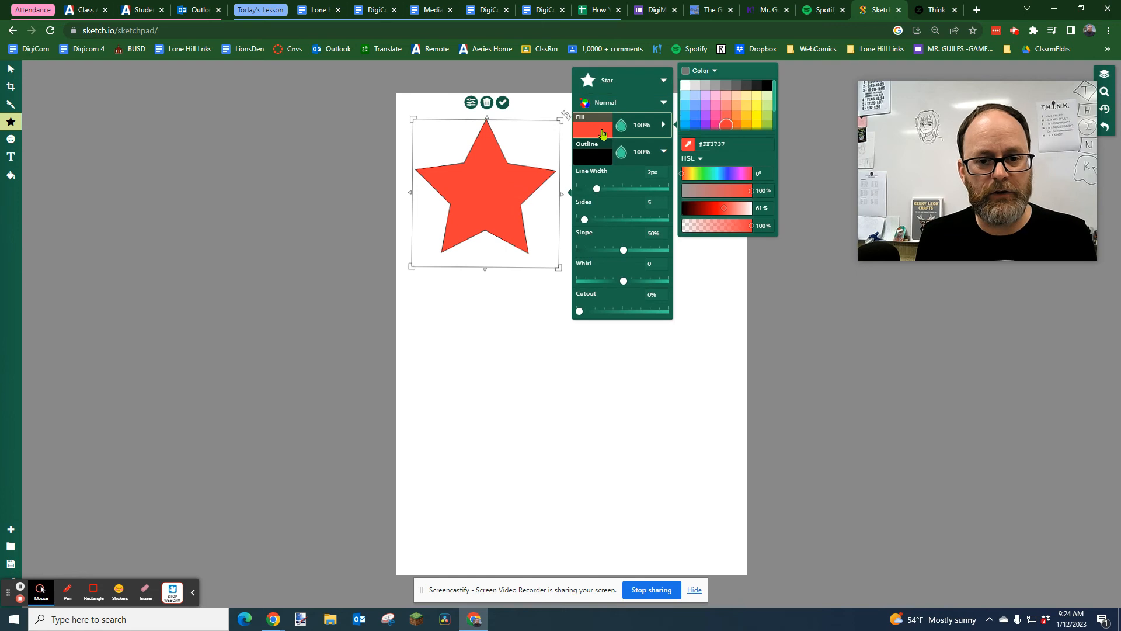
click(685, 95)
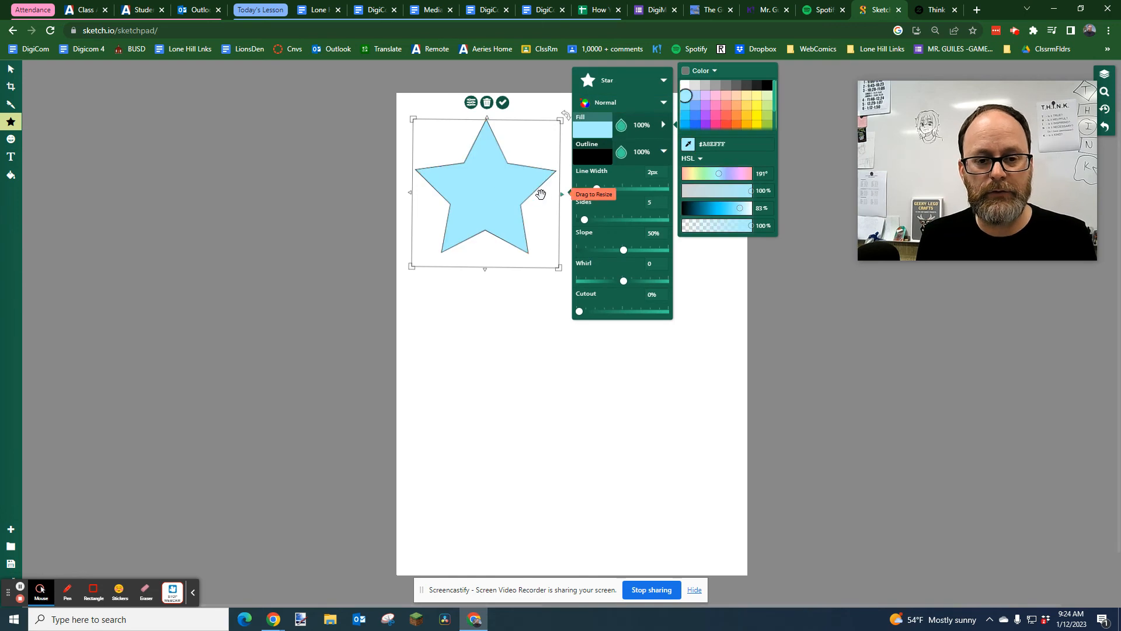
mouse_move(559, 262)
mouse_down()
mouse_move(548, 255)
mouse_move(554, 265)
mouse_up()
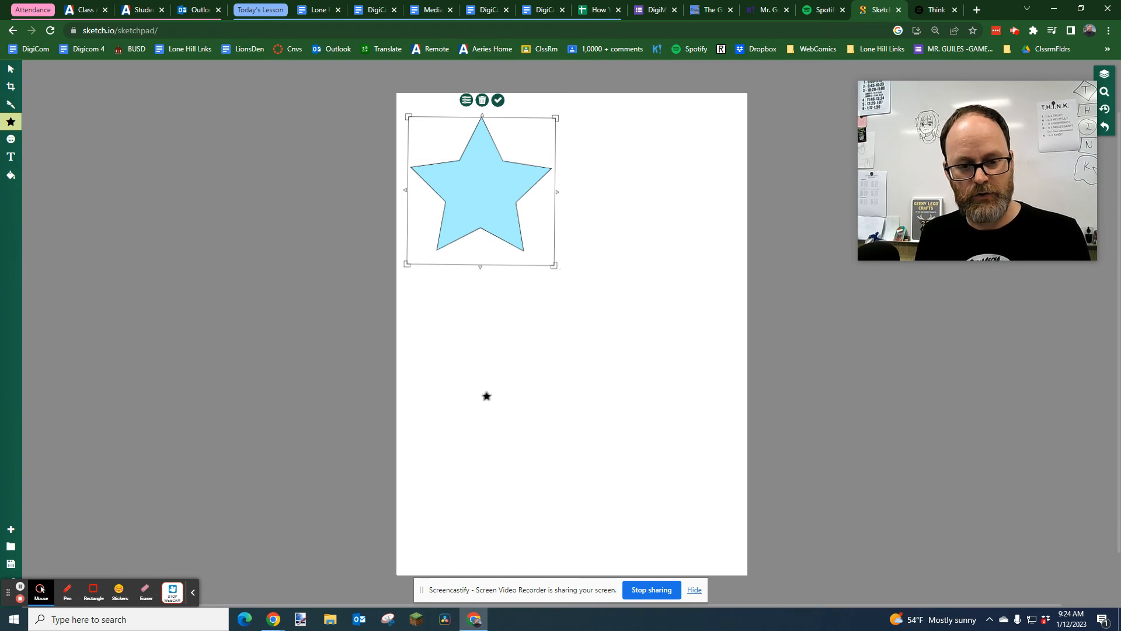
Duplicate the blue star below itself, shrink the upper star and reposition it near the page's top edge
click(485, 395)
drag(483, 182, 485, 307)
click(489, 181)
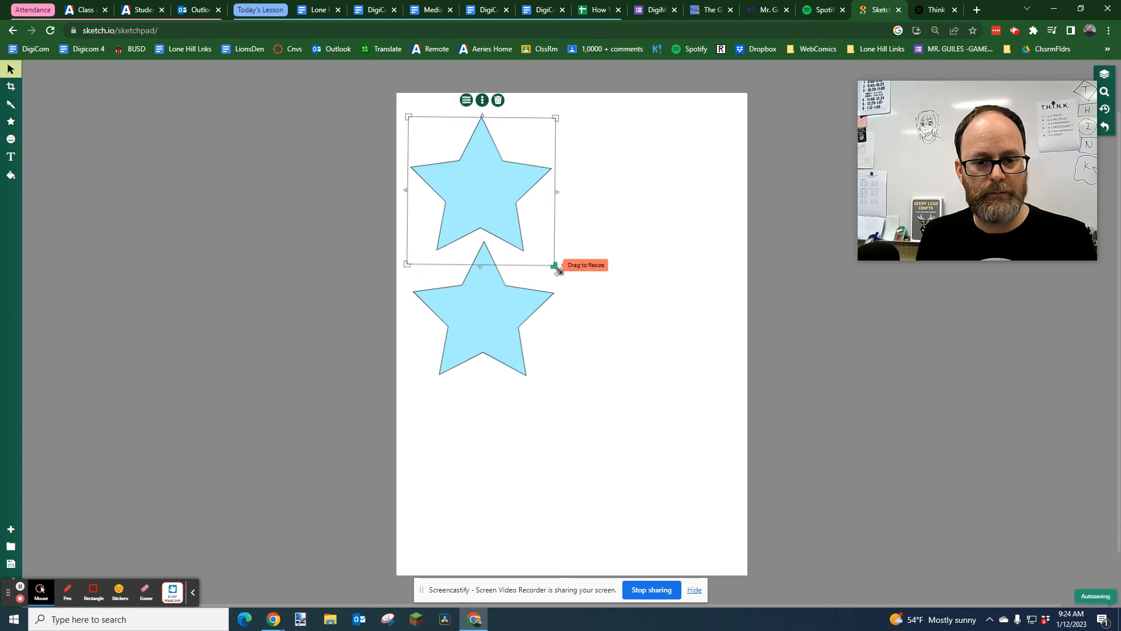
drag(554, 265, 514, 224)
mouse_move(461, 179)
mouse_down()
mouse_move(485, 176)
mouse_move(465, 177)
mouse_up()
Move the lower star up and shrink it to roughly the size of the upper star
click(489, 312)
drag(490, 311, 478, 288)
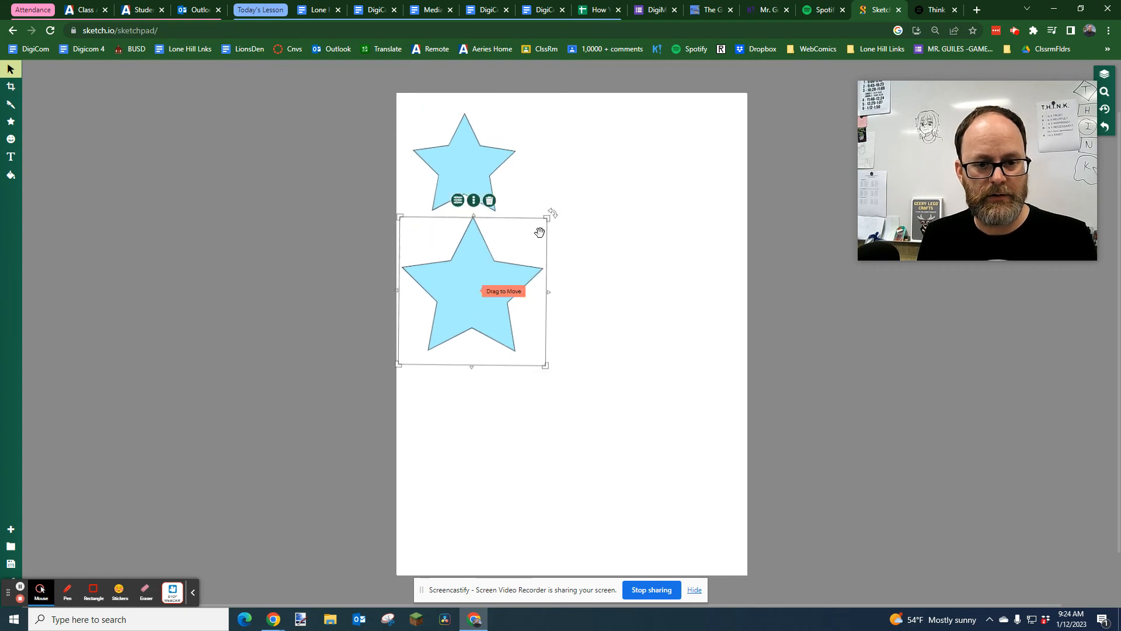
drag(546, 218, 508, 251)
Duplicate the smaller star until there are five, with four stacked in a column and one beside the lowest
drag(462, 305, 671, 368)
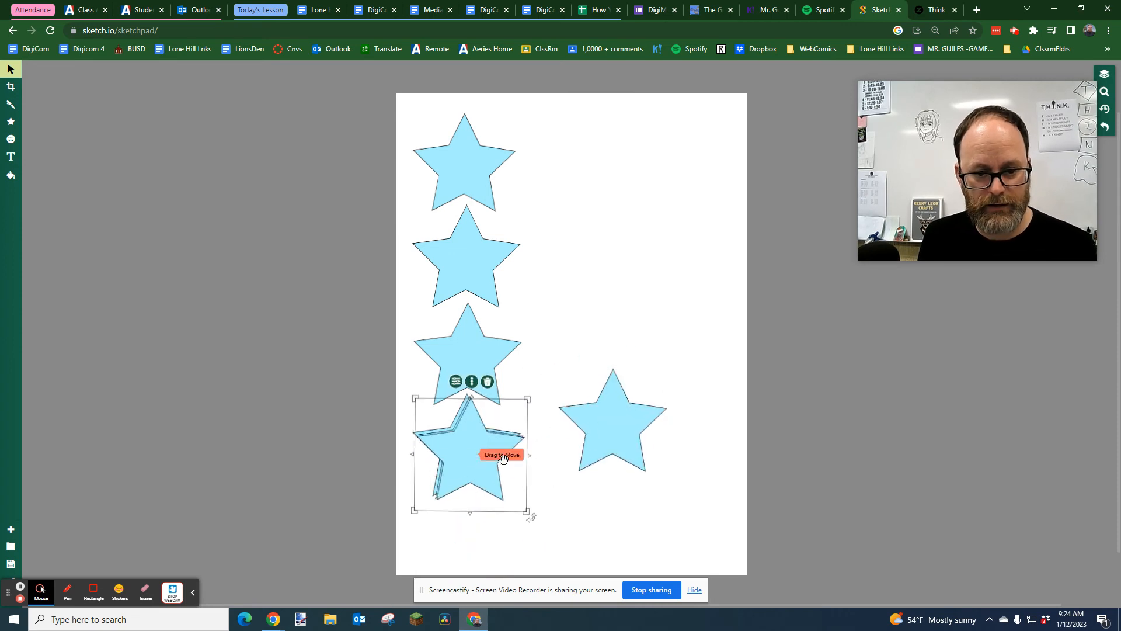
drag(475, 460, 599, 436)
click(653, 326)
drag(653, 325, 590, 461)
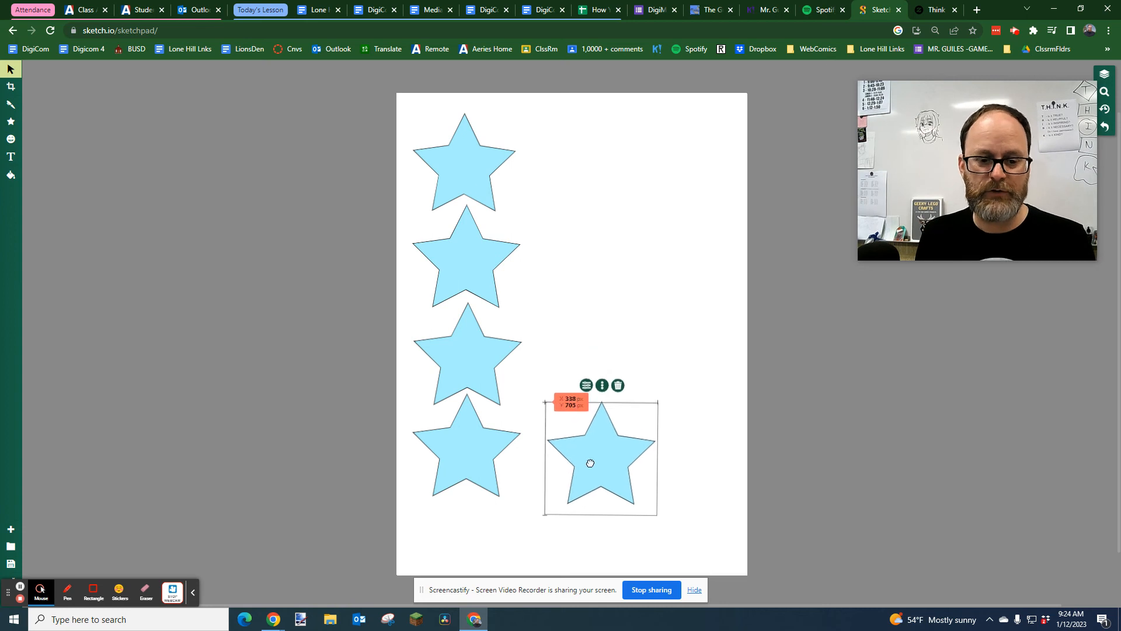
Arrange the five stars in one evenly spaced column down the left side of the page
click(469, 165)
drag(470, 164, 469, 152)
drag(467, 252, 460, 234)
drag(472, 358, 465, 328)
click(463, 438)
drag(462, 437, 460, 414)
drag(575, 456, 447, 509)
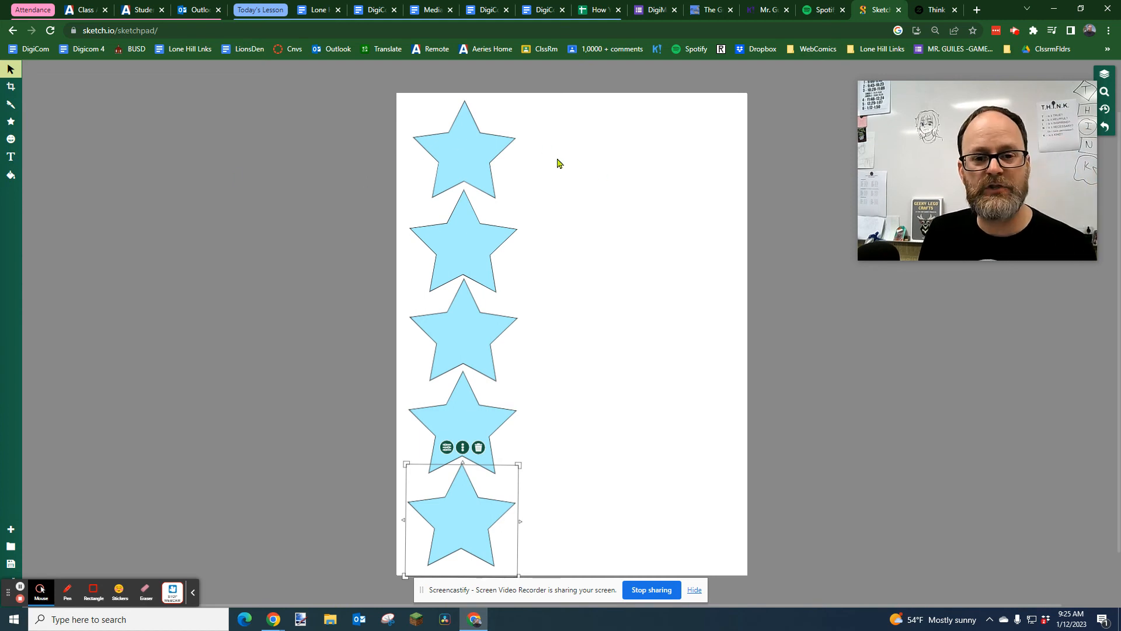
Draw a wide light blue ellipse beside the top star and align it with that star
click(11, 121)
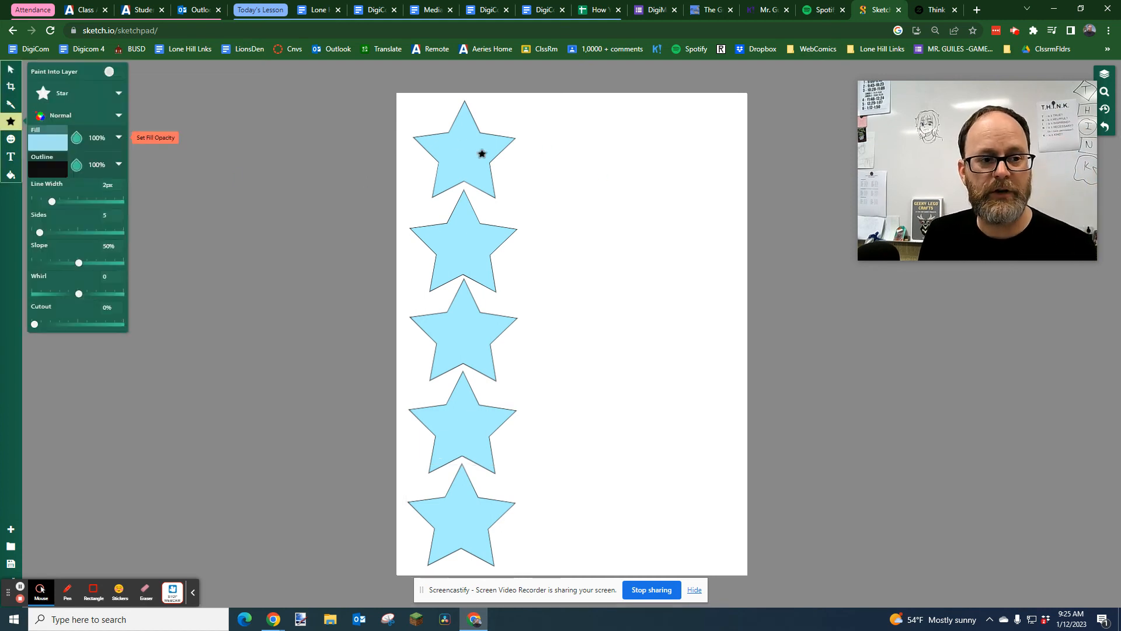
click(75, 96)
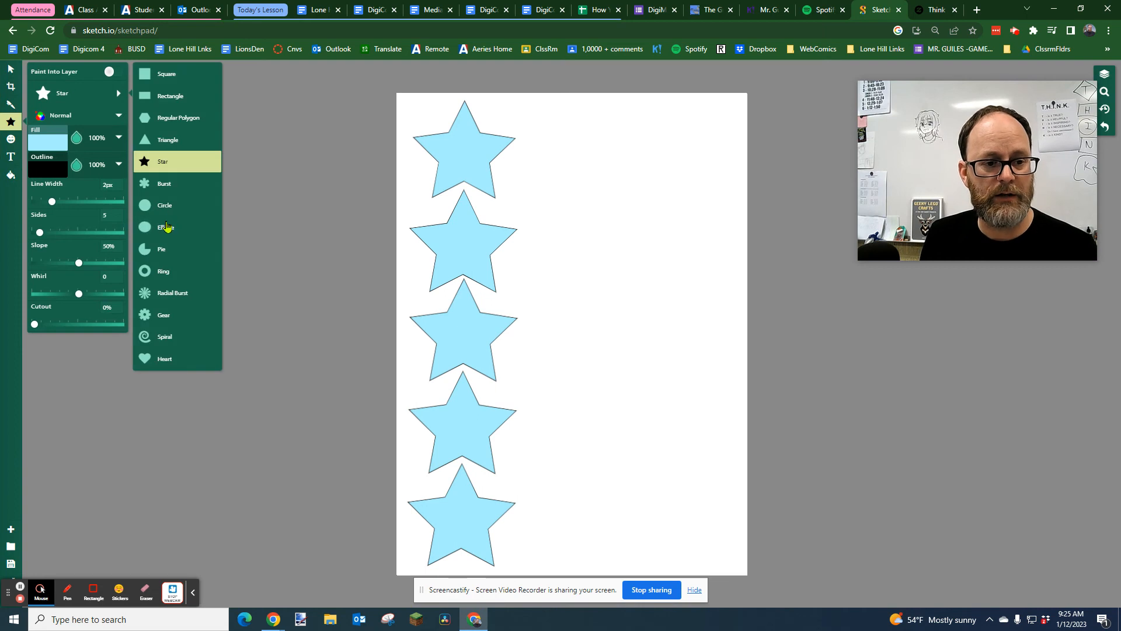
click(167, 228)
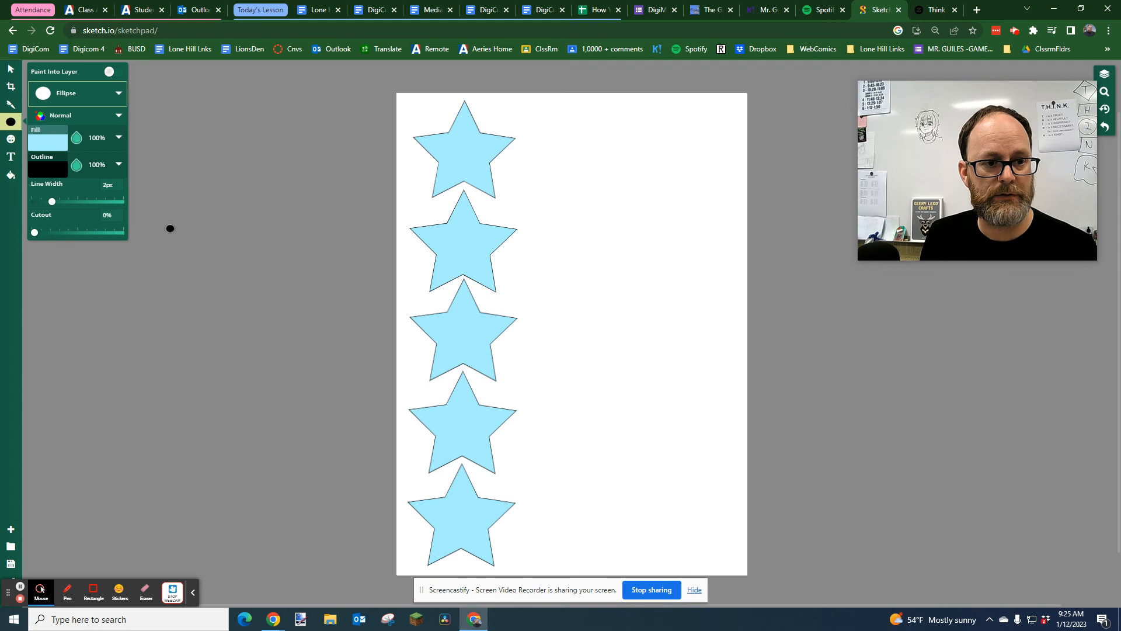
drag(547, 146, 738, 218)
drag(641, 183, 611, 160)
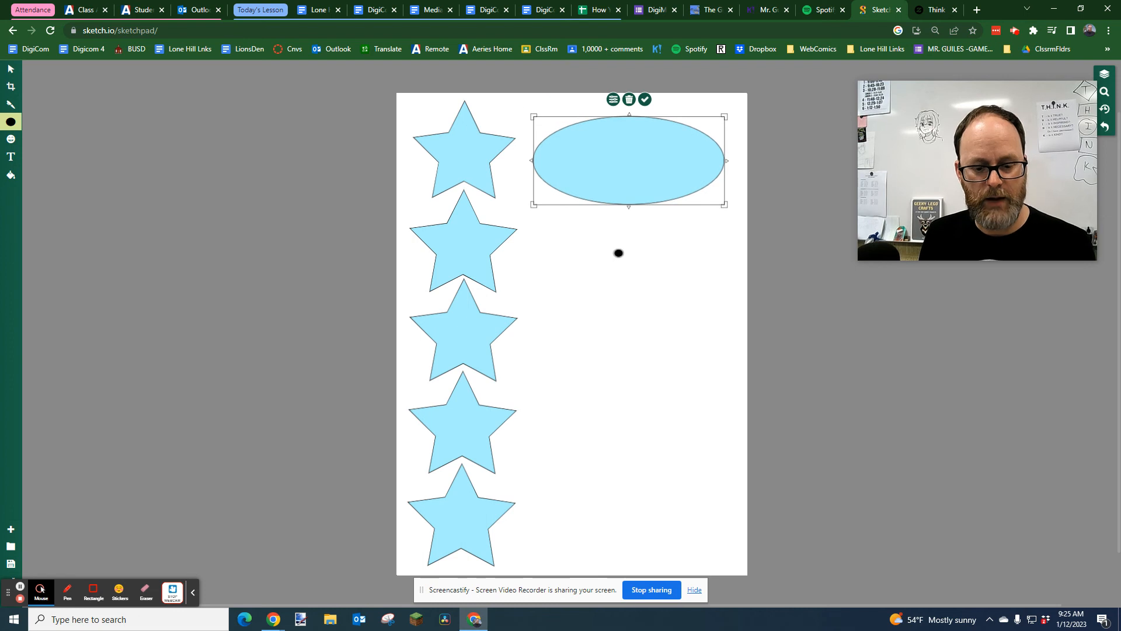
Duplicate the ellipse down the page so that each of the five stars has one beside it
key(v)
alt+drag(615, 152, 616, 241)
click(623, 170)
alt+drag(623, 170, 623, 344)
alt+drag(635, 175, 618, 515)
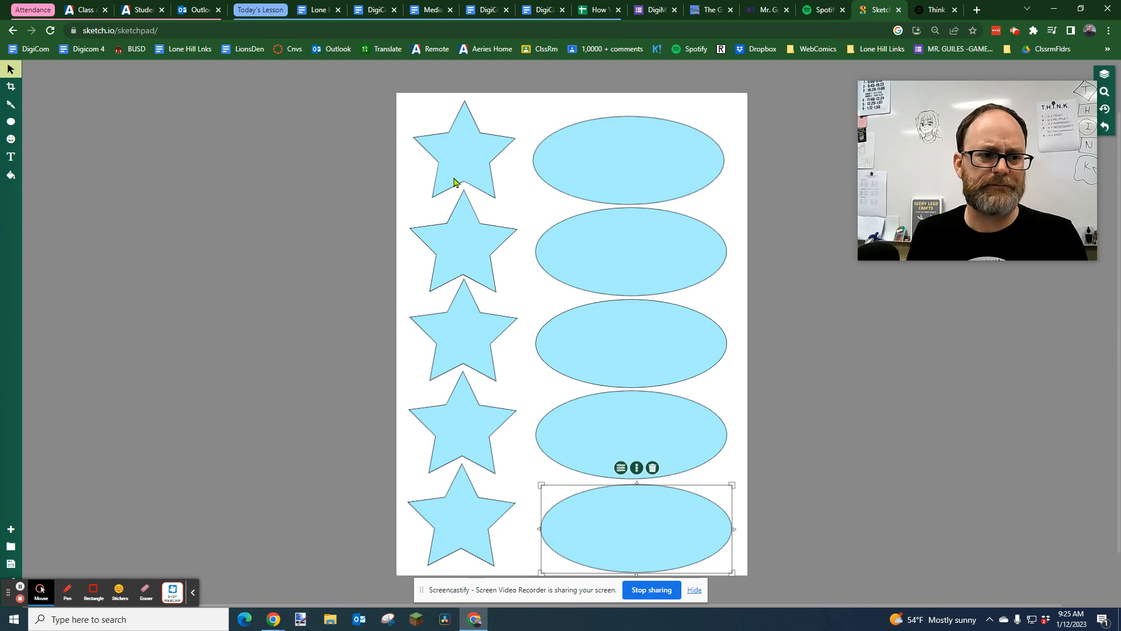
Add a text object reading "T" between the top star and the top ellipse
click(12, 157)
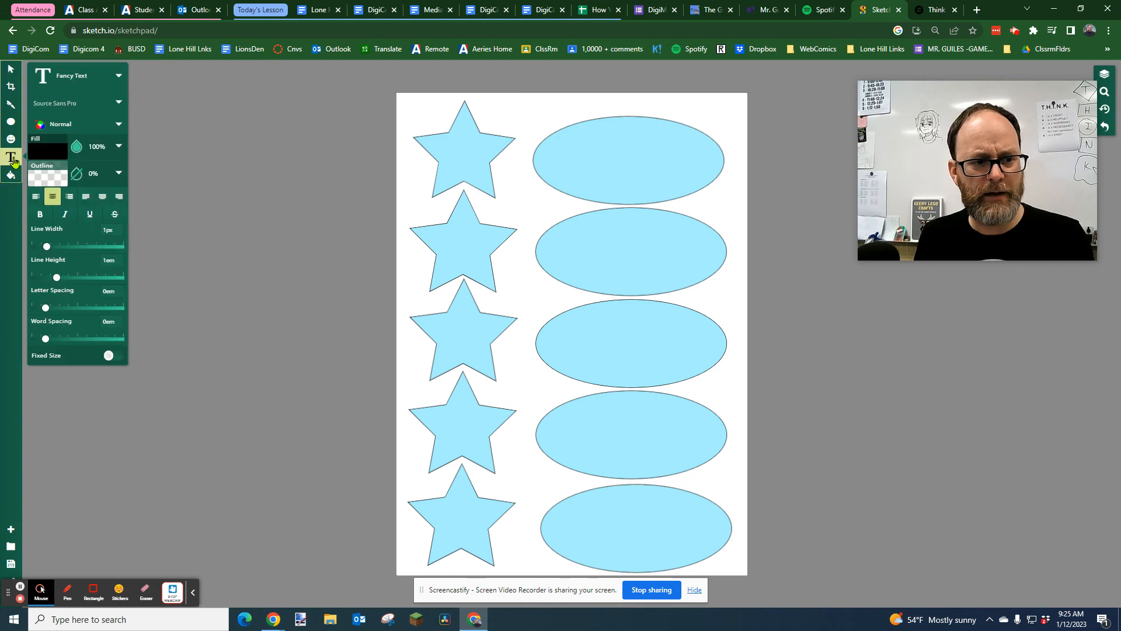
click(506, 111)
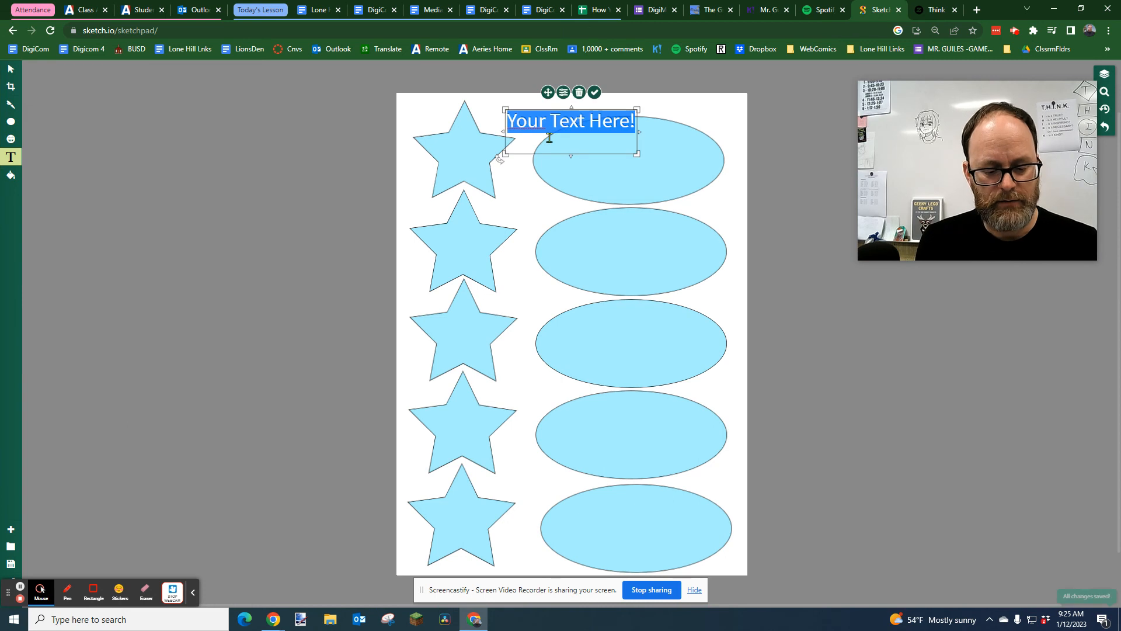
text(T)
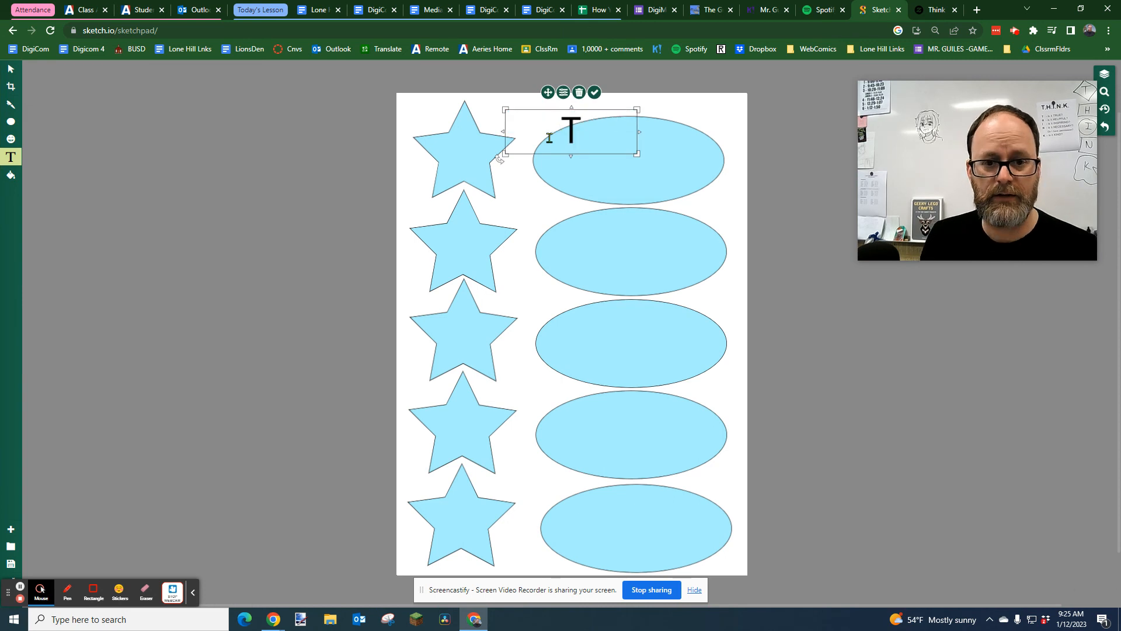
Set the letter T's font to Abril Fatface and enlarge it to nearly the height of the top star
click(562, 93)
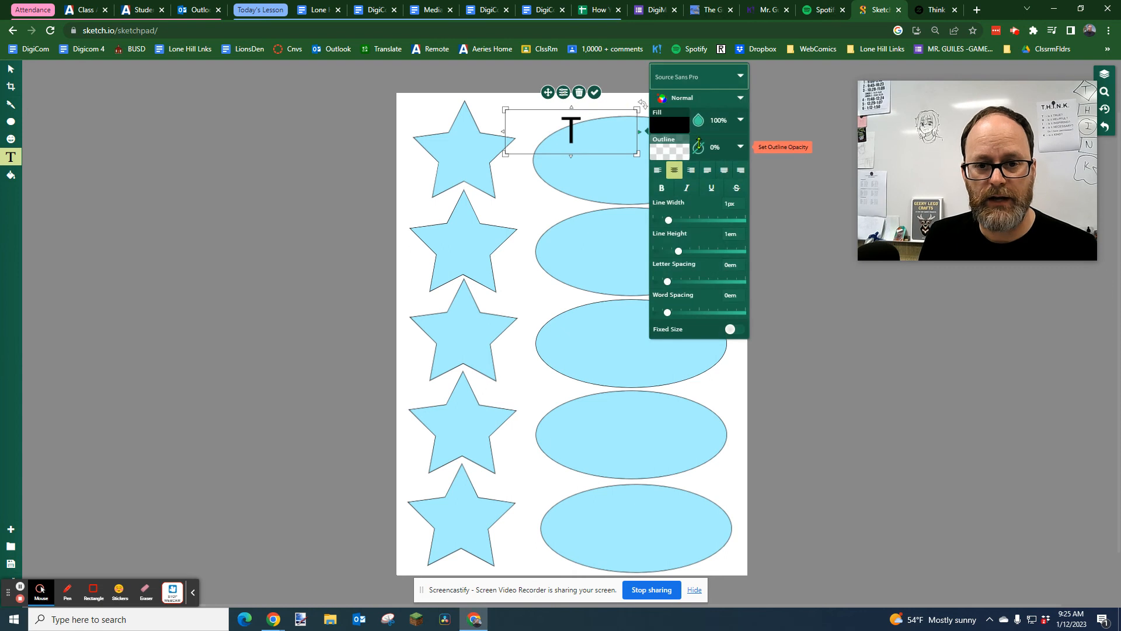
click(729, 78)
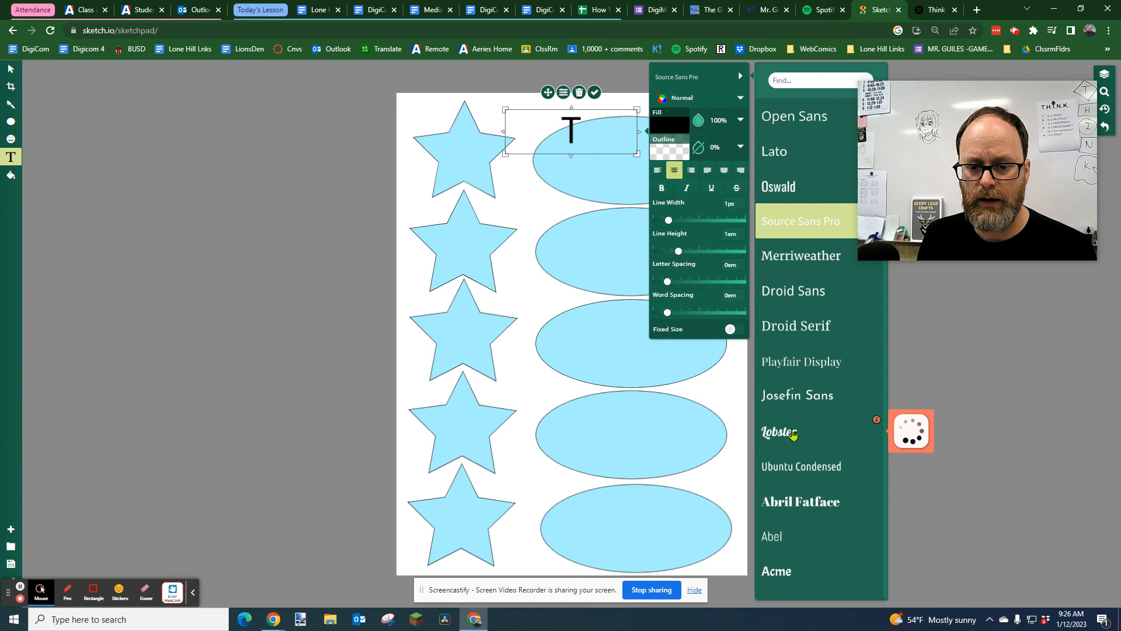
scroll(793, 433, down, 3)
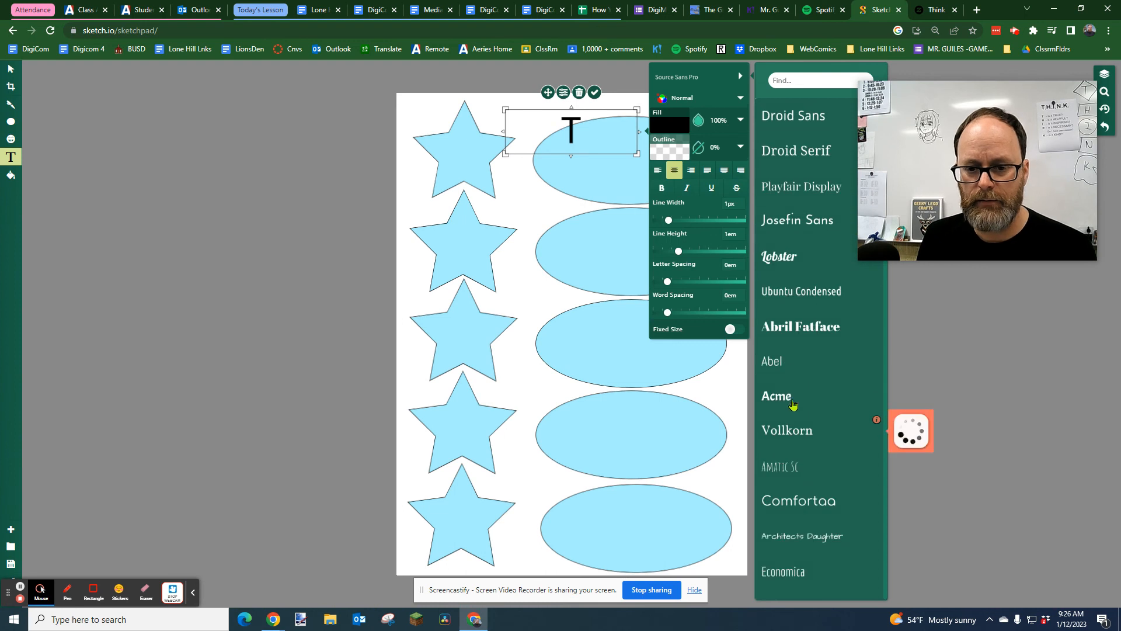
click(794, 329)
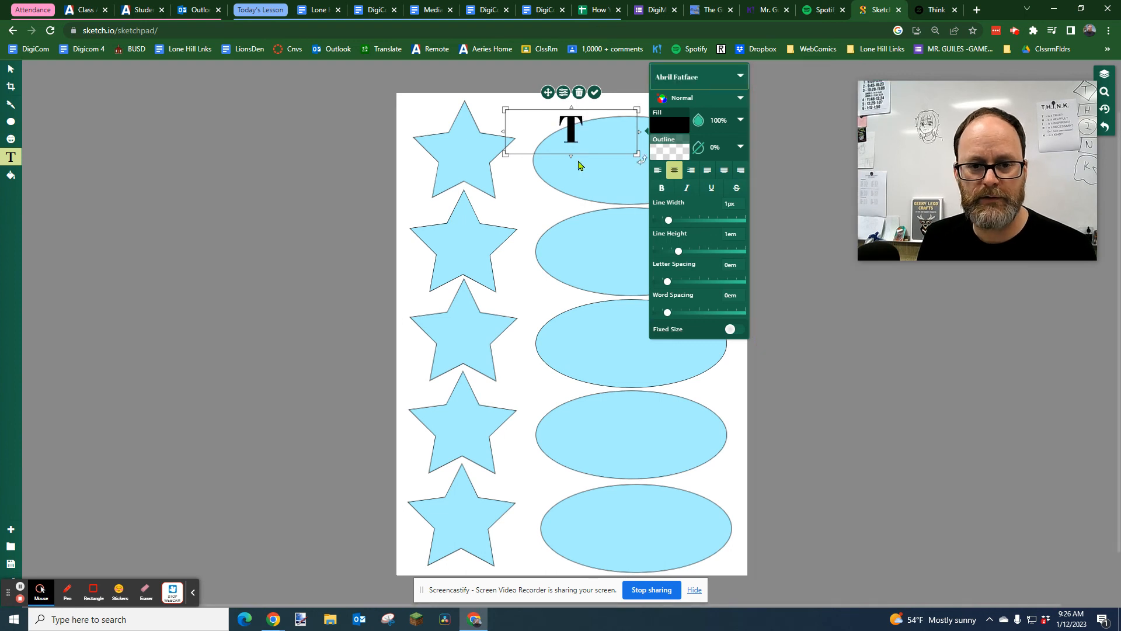
drag(637, 153, 650, 218)
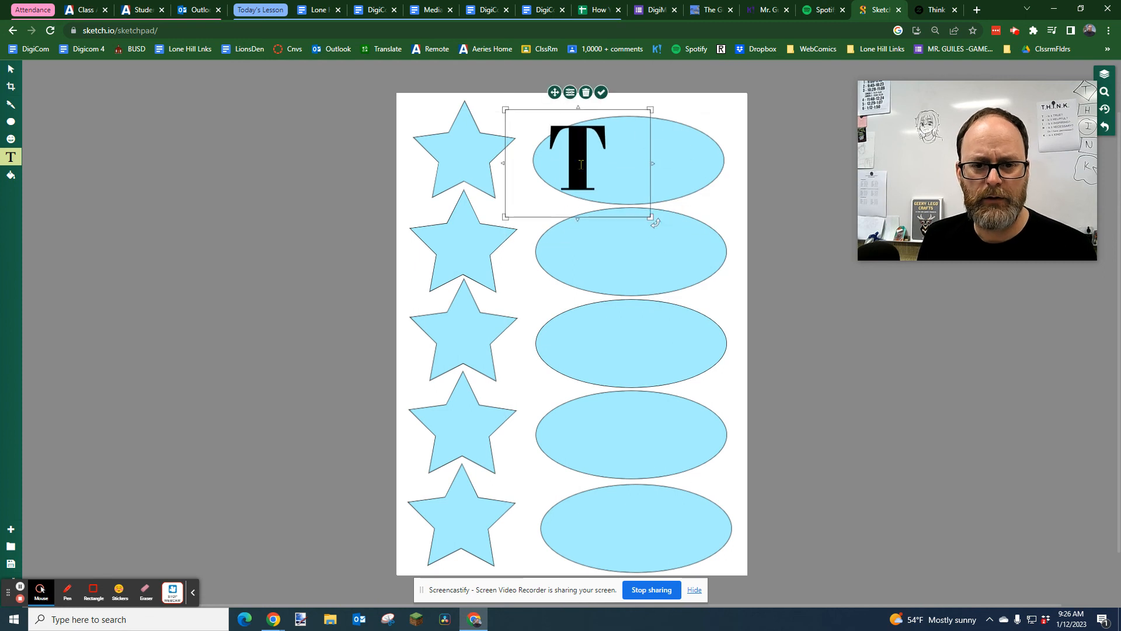
Give the letter T a black (#000000) outline at 100% opacity with a 12 px line width
click(569, 92)
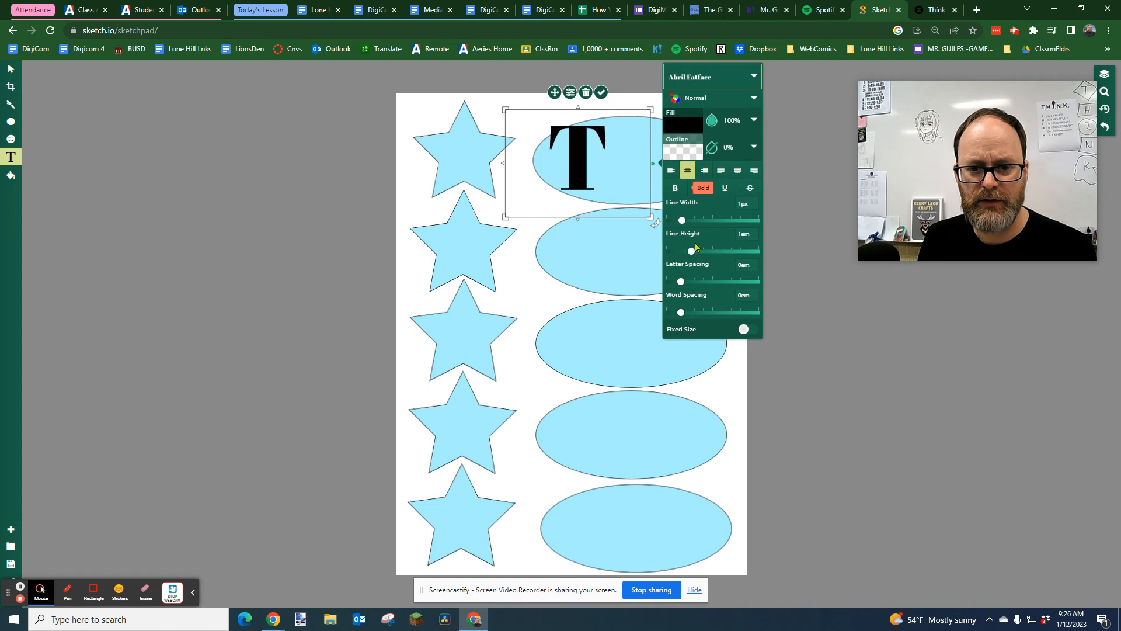
drag(683, 219, 711, 220)
click(692, 157)
click(823, 128)
click(795, 85)
click(842, 76)
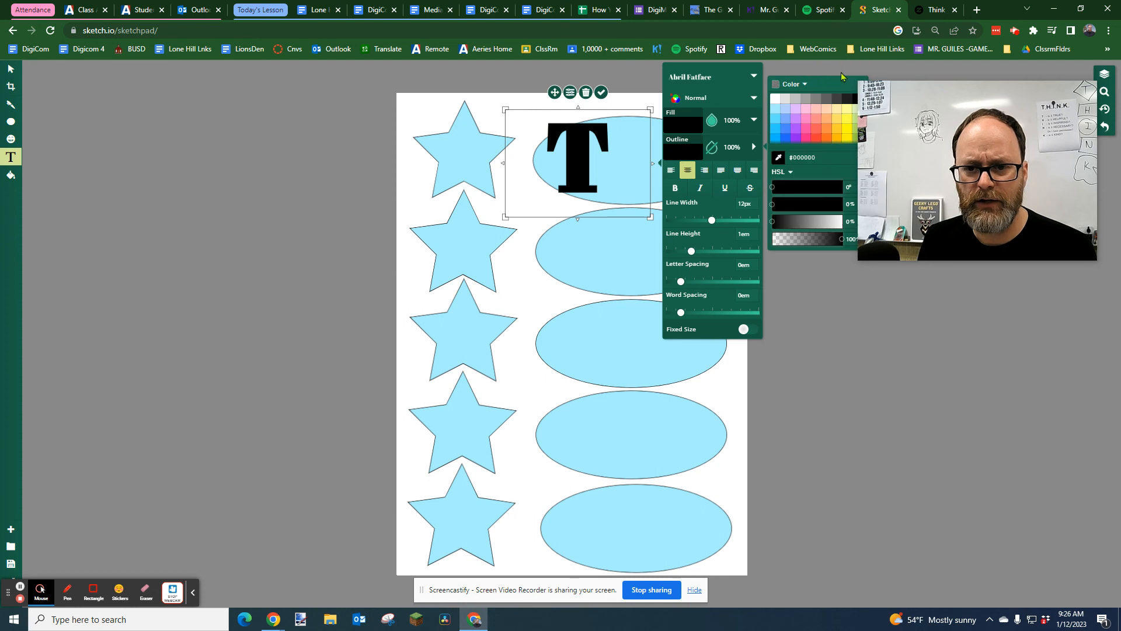
Change the letter T's outline to white (#FFFFFF), then shrink it and centre it on the top star
click(776, 99)
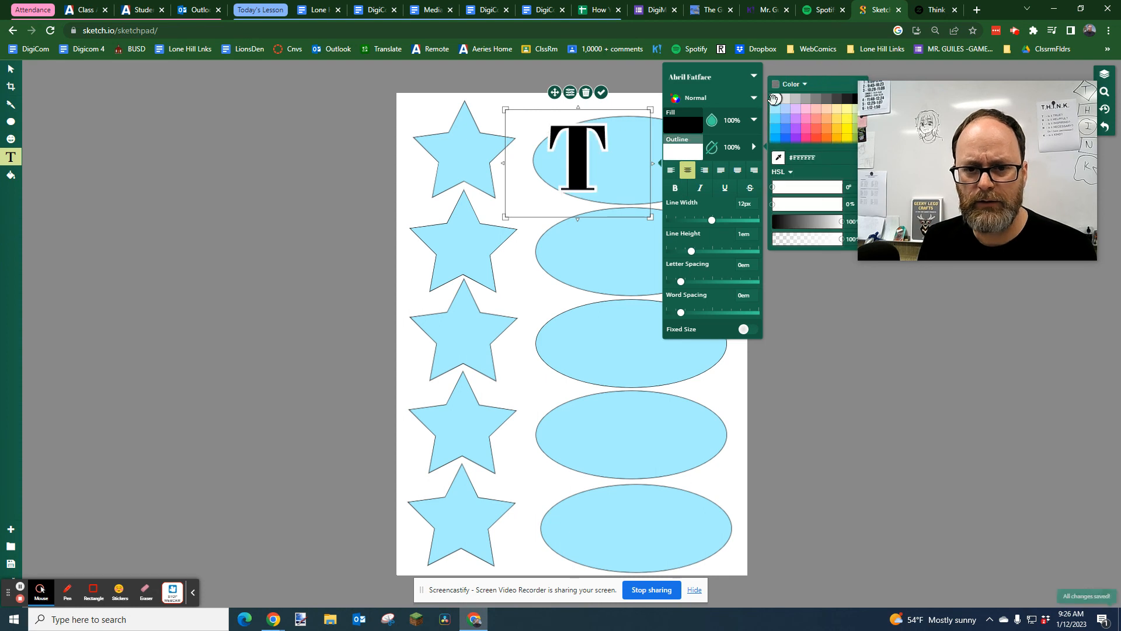
click(570, 93)
drag(555, 94, 443, 92)
drag(539, 108, 495, 132)
drag(421, 114, 441, 102)
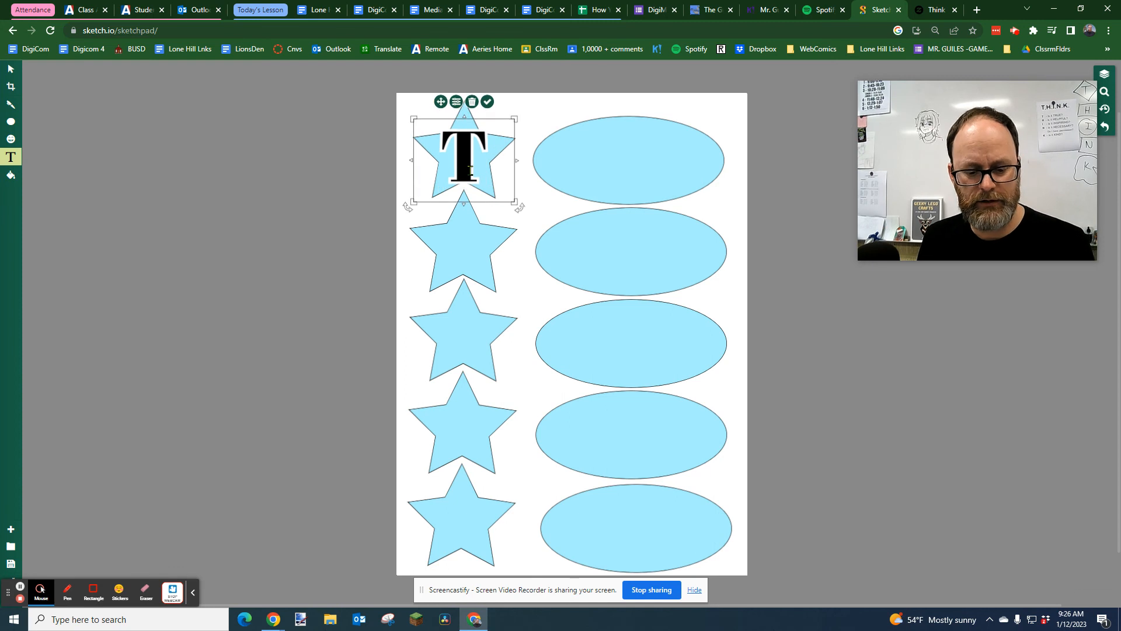
Duplicate the T onto the second star and change the copy's text to "H"
key(alt)
drag(462, 160, 462, 250)
double_click(463, 250)
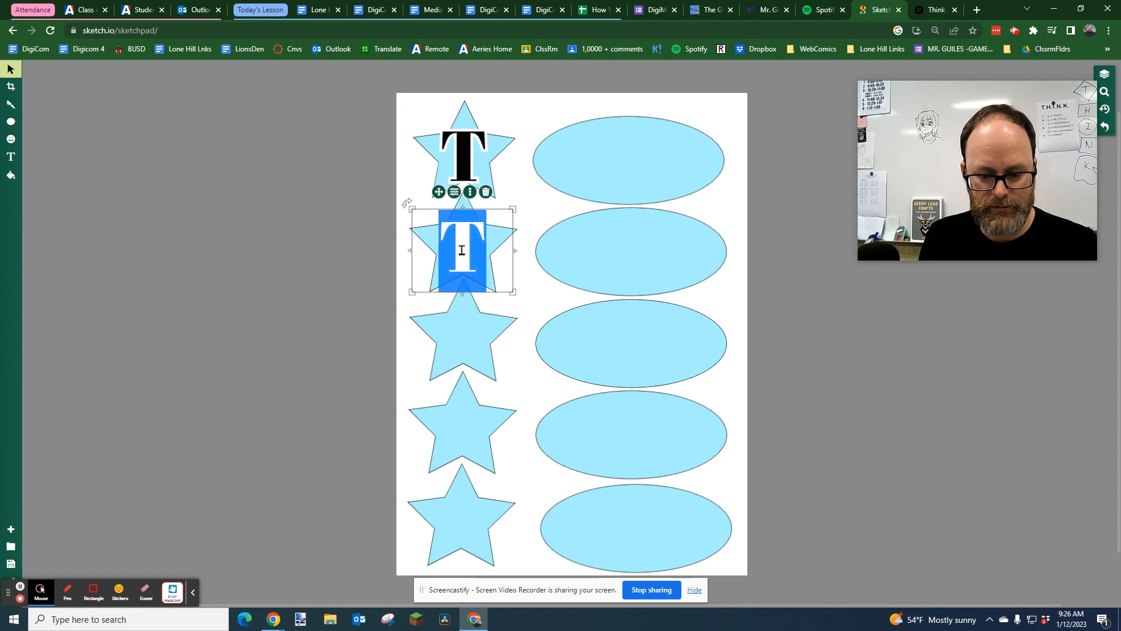
text(H)
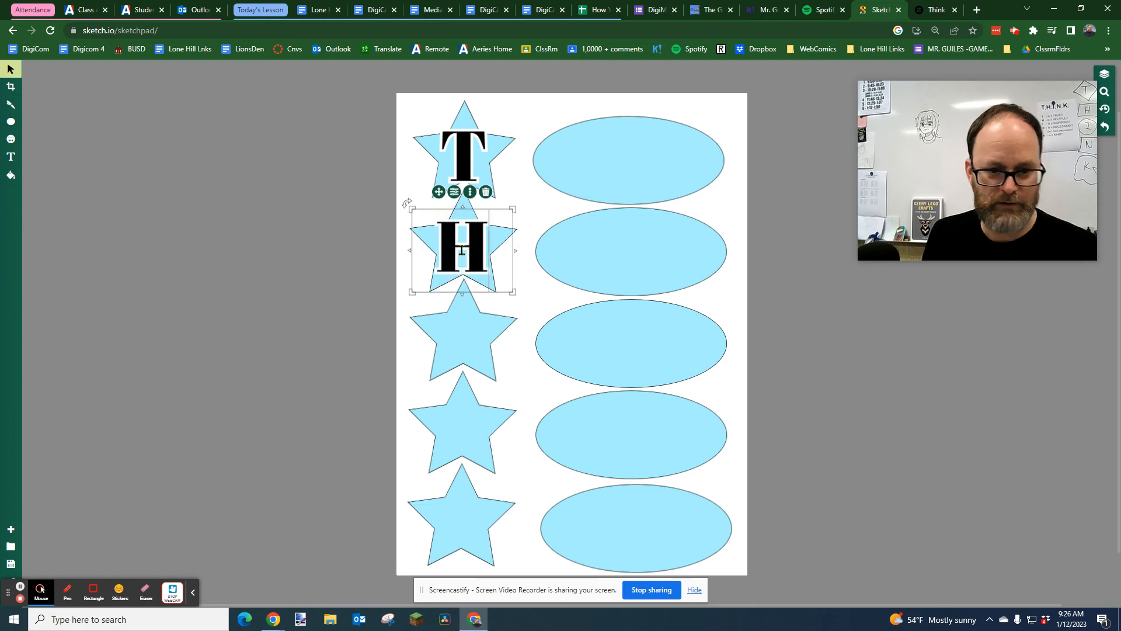
Duplicate the letter H onto the third star
click(475, 340)
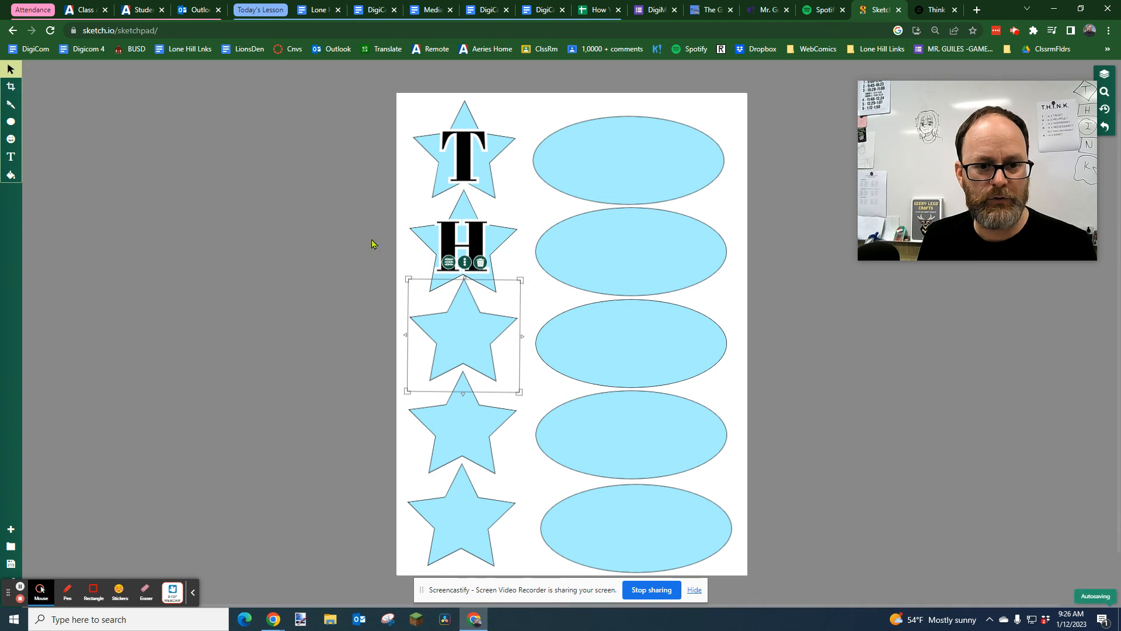
click(459, 233)
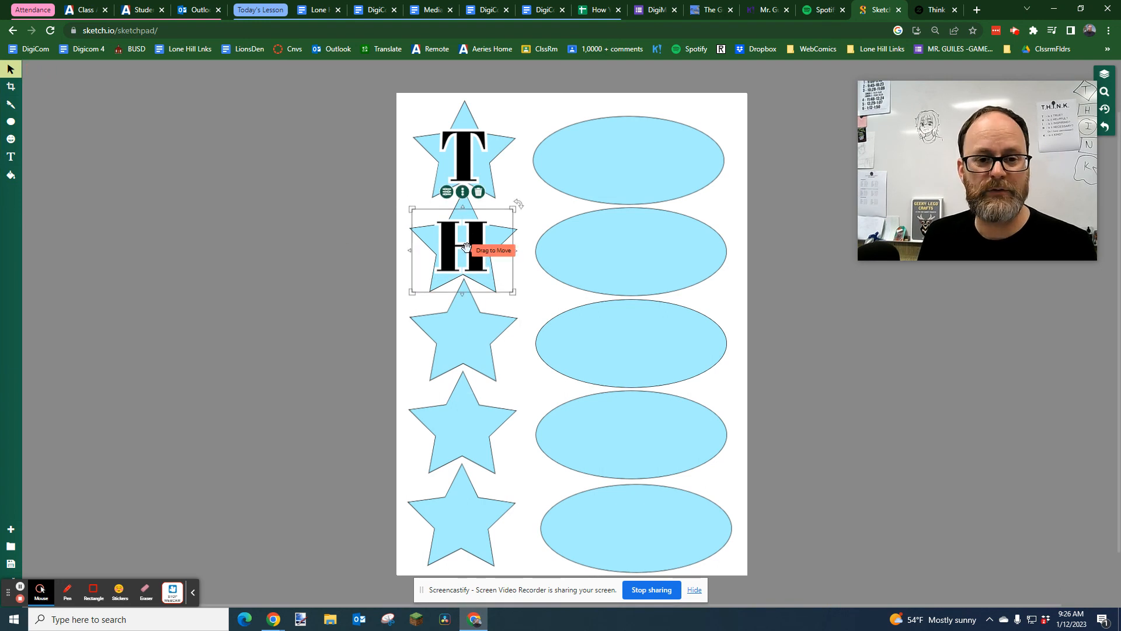
key(ctrl+v)
drag(455, 251, 454, 344)
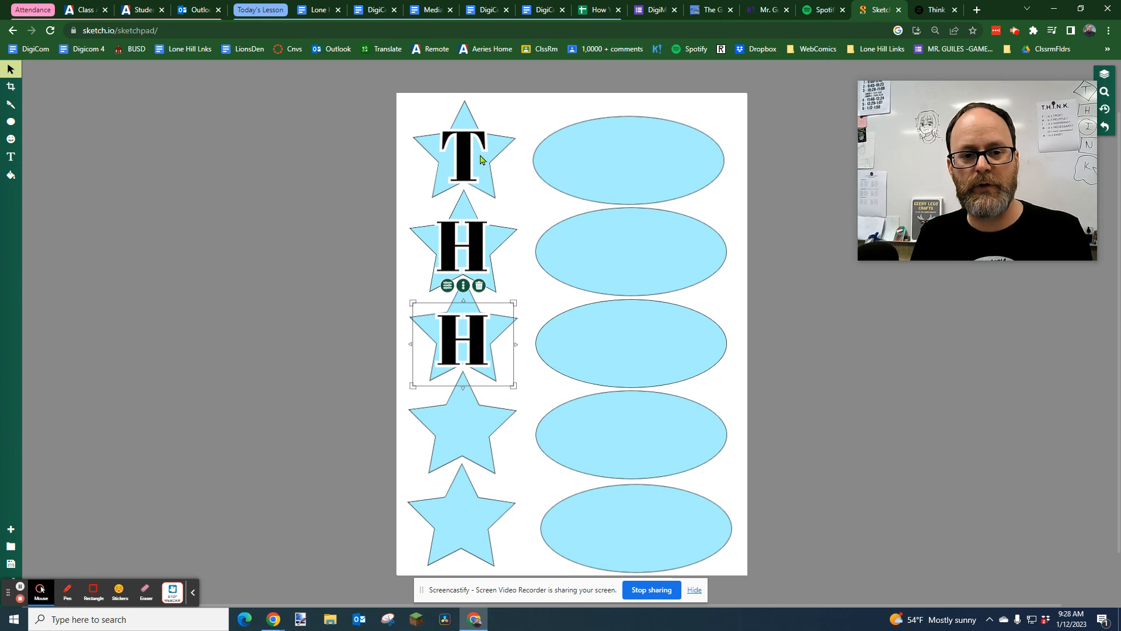
Move the letter T off the middle of the top star, toward the top ellipse
click(493, 189)
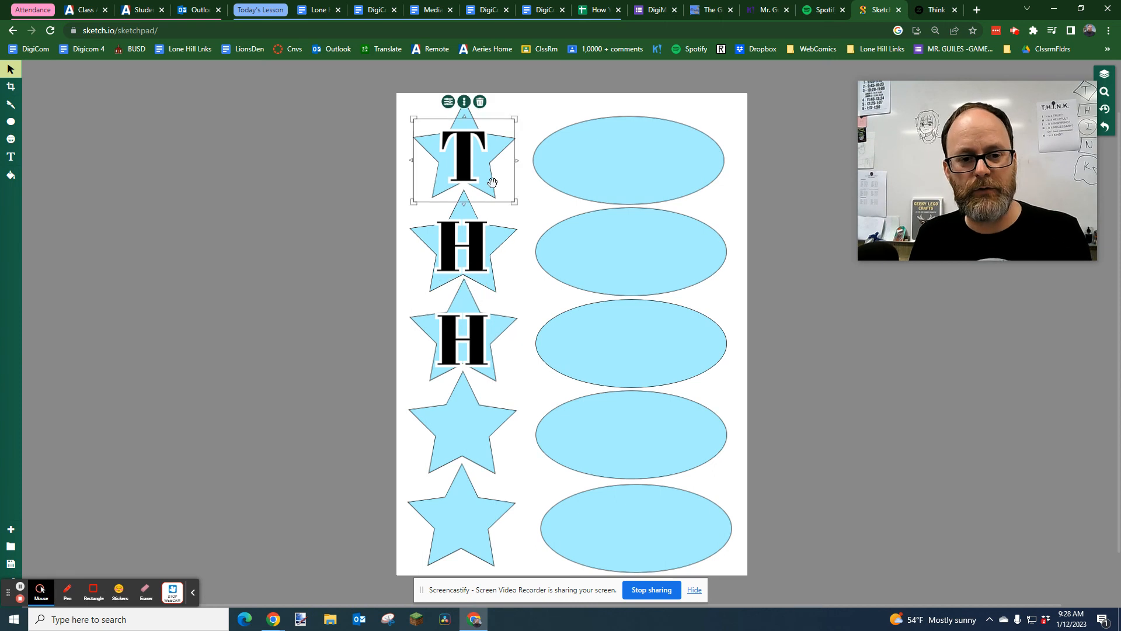
click(449, 103)
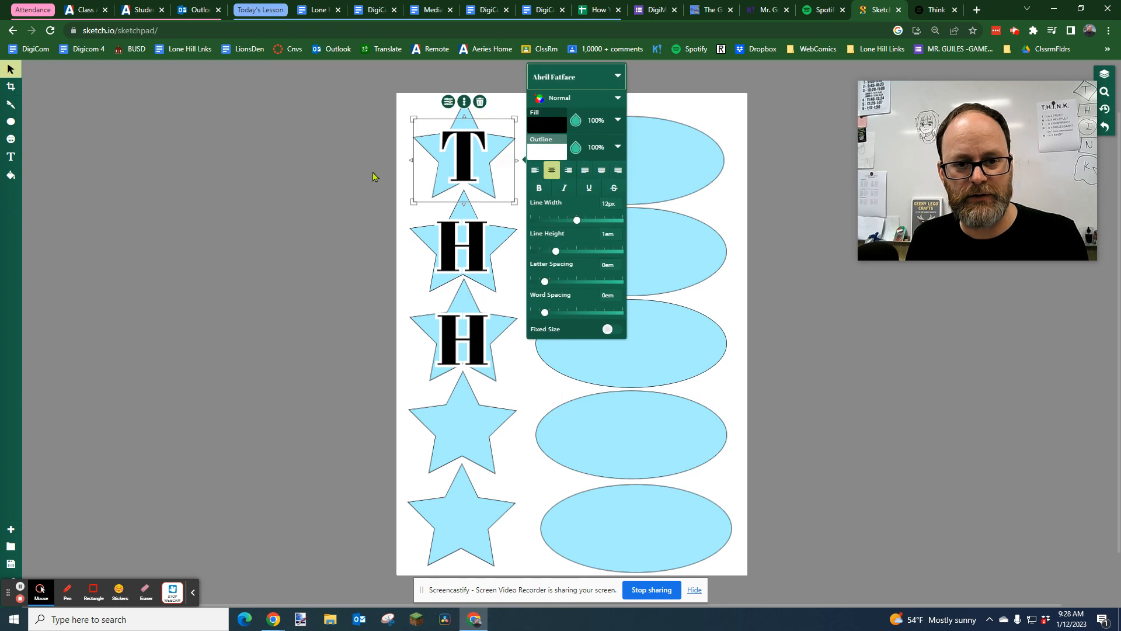
click(398, 193)
drag(439, 143, 489, 143)
Fill the top star with light yellow
click(433, 153)
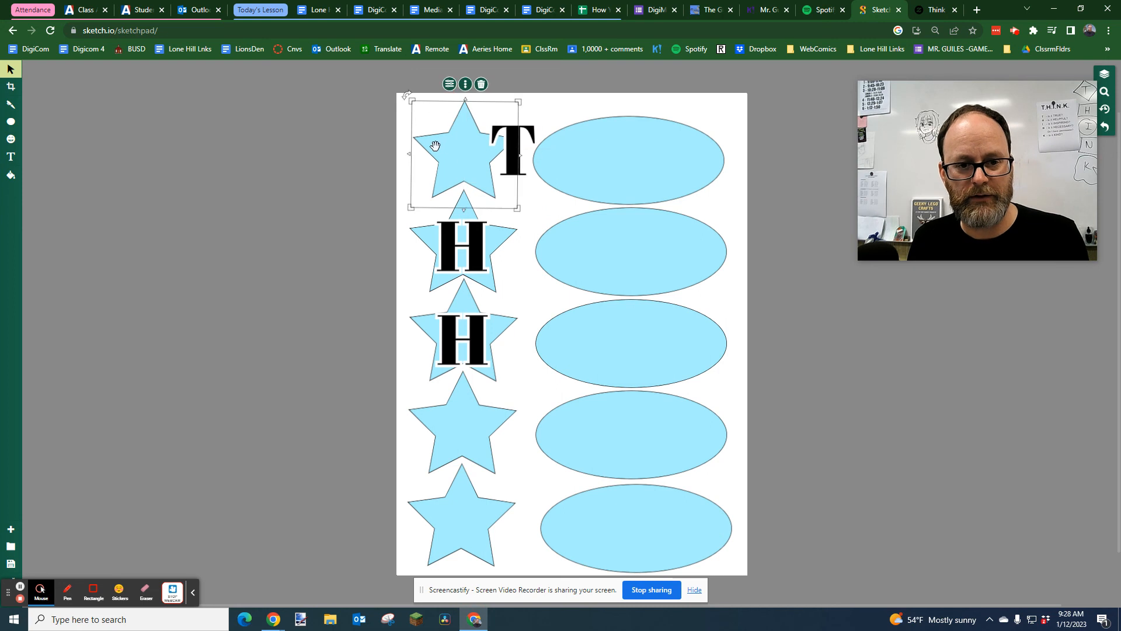
click(449, 86)
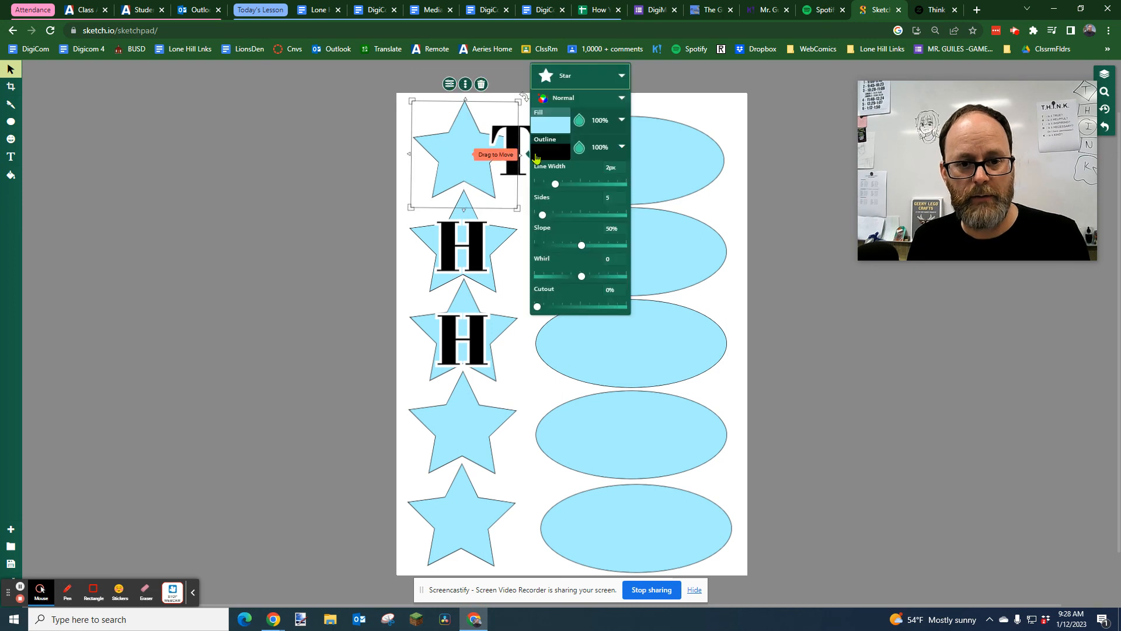
click(553, 123)
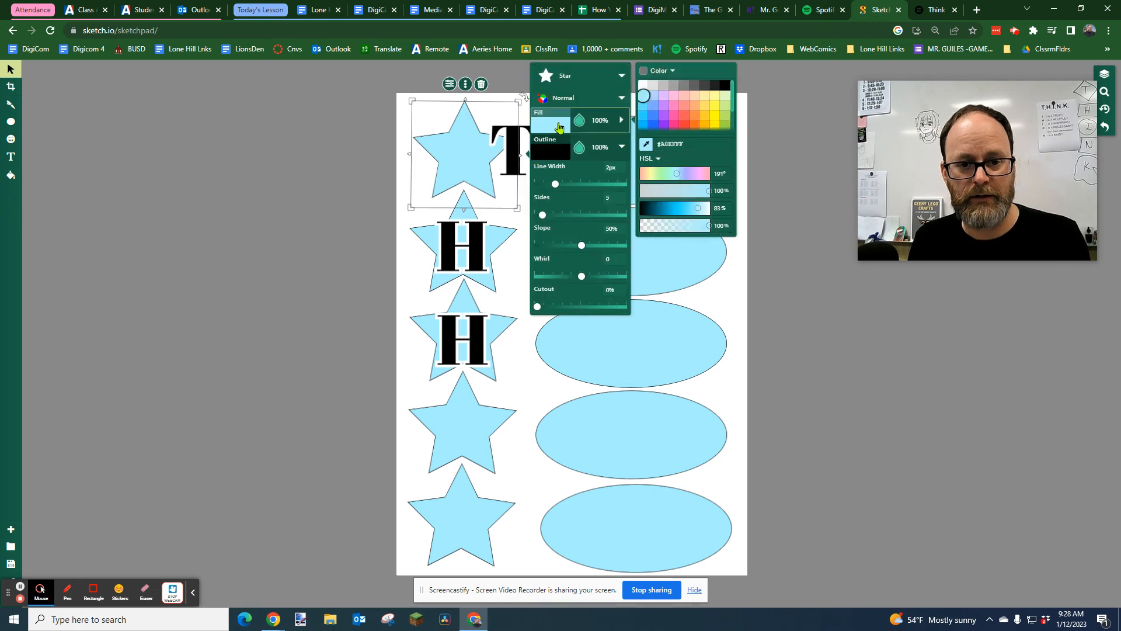
click(705, 105)
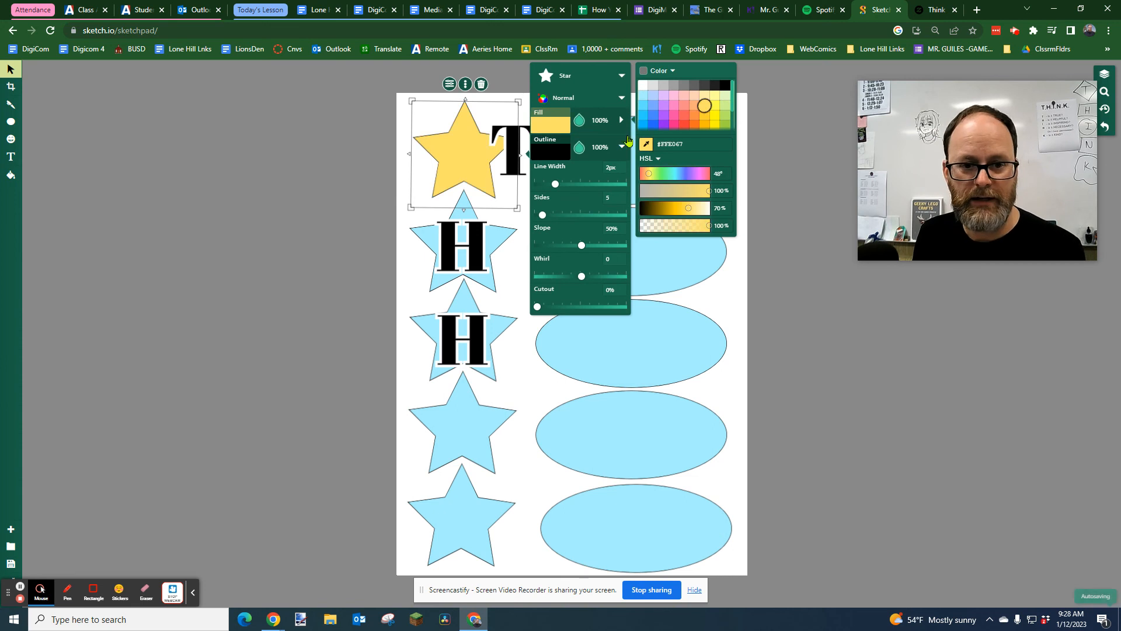
click(370, 126)
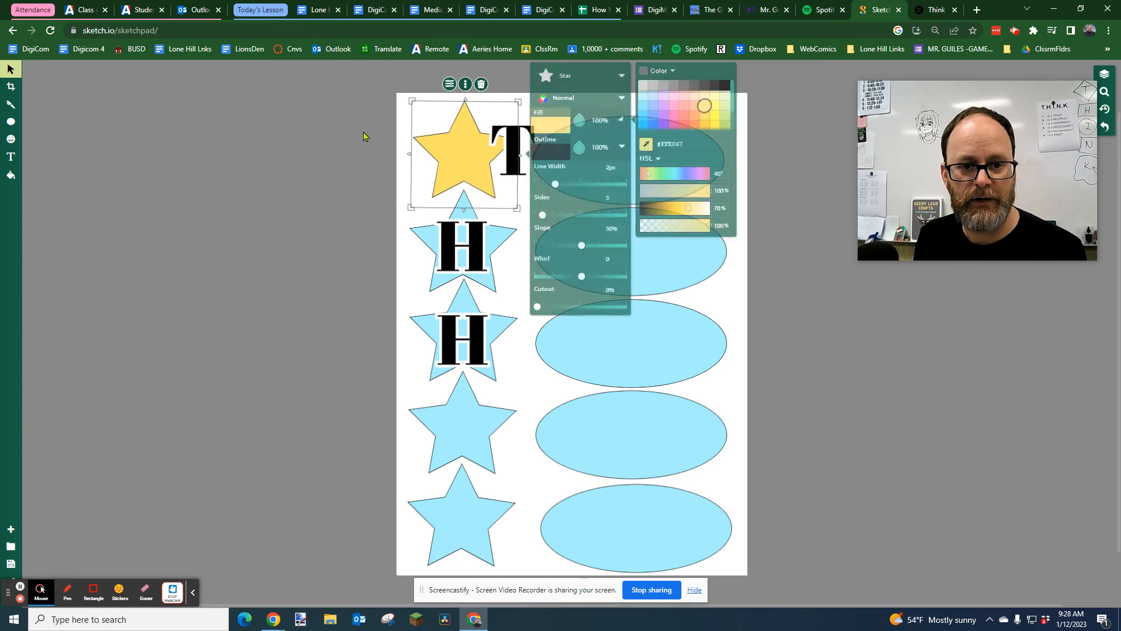
Move the H off the second star toward its ellipse and fill that star with red
drag(471, 235, 529, 237)
click(438, 235)
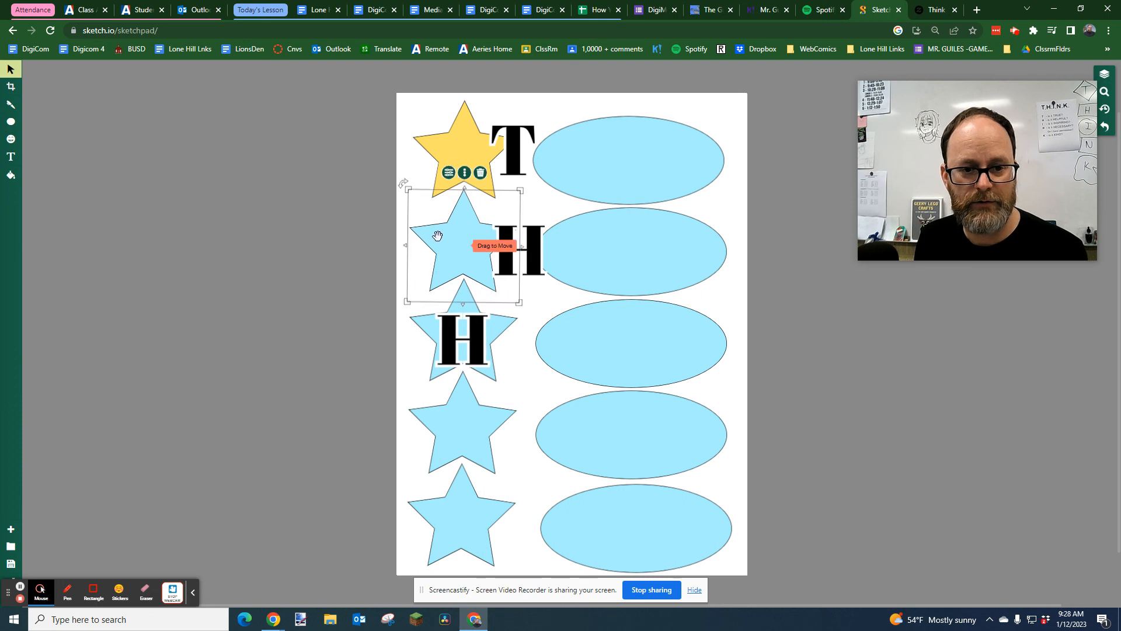
click(448, 173)
click(553, 182)
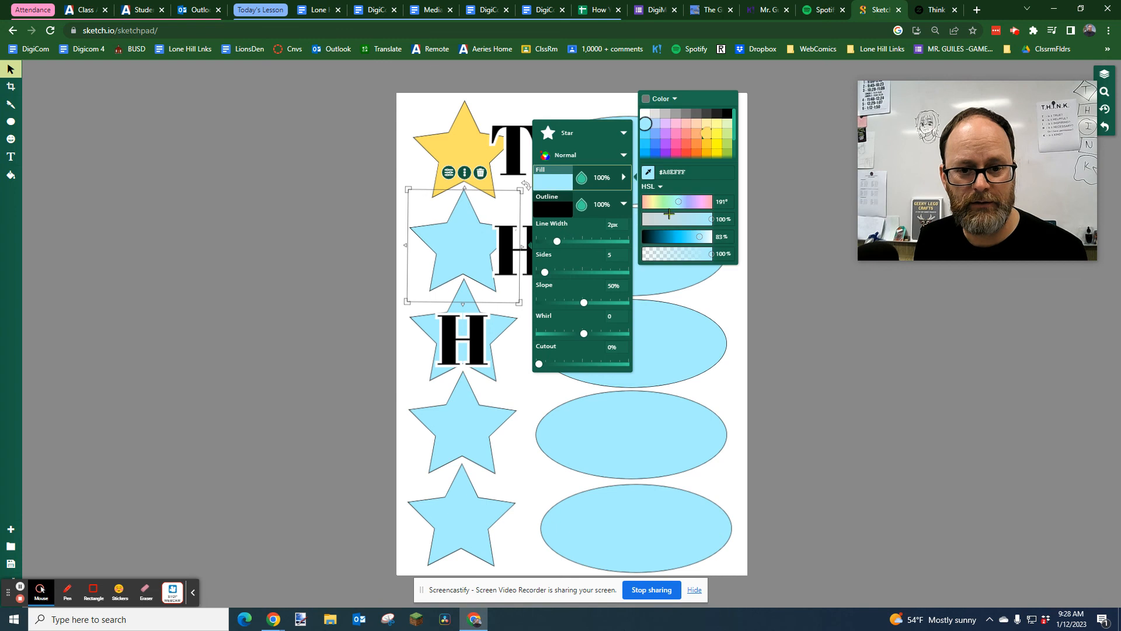
click(687, 150)
Move the H off the third star toward its ellipse and select the star
click(414, 327)
drag(456, 331, 507, 336)
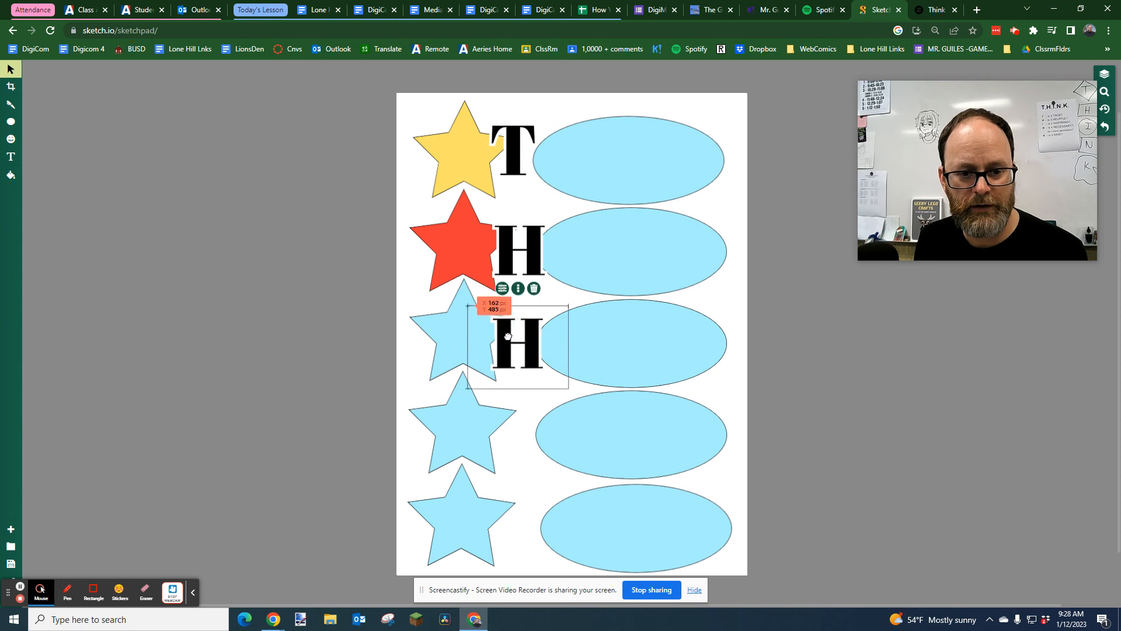
click(425, 320)
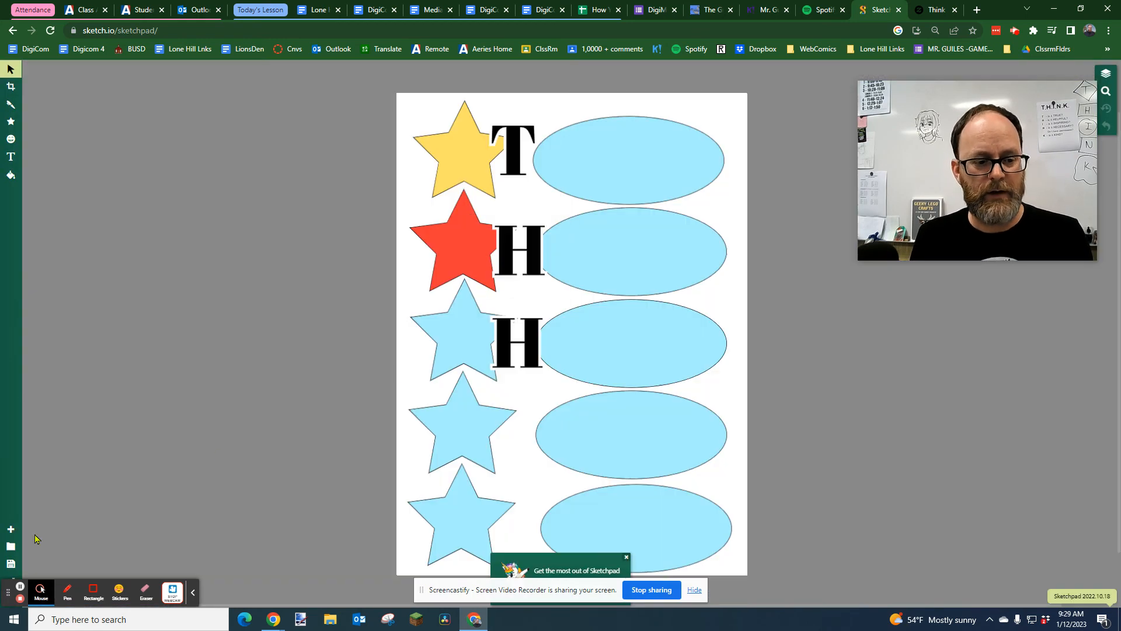
View the saved drawing Drawing-20, and reopen the star poster, Drawing-22
click(11, 548)
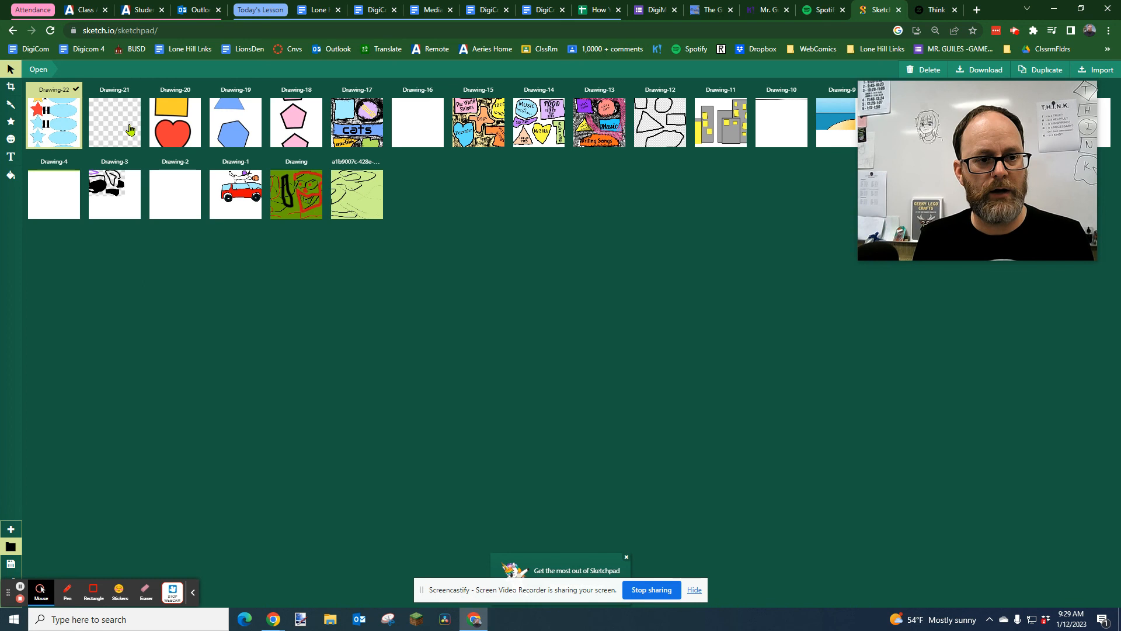
double_click(167, 129)
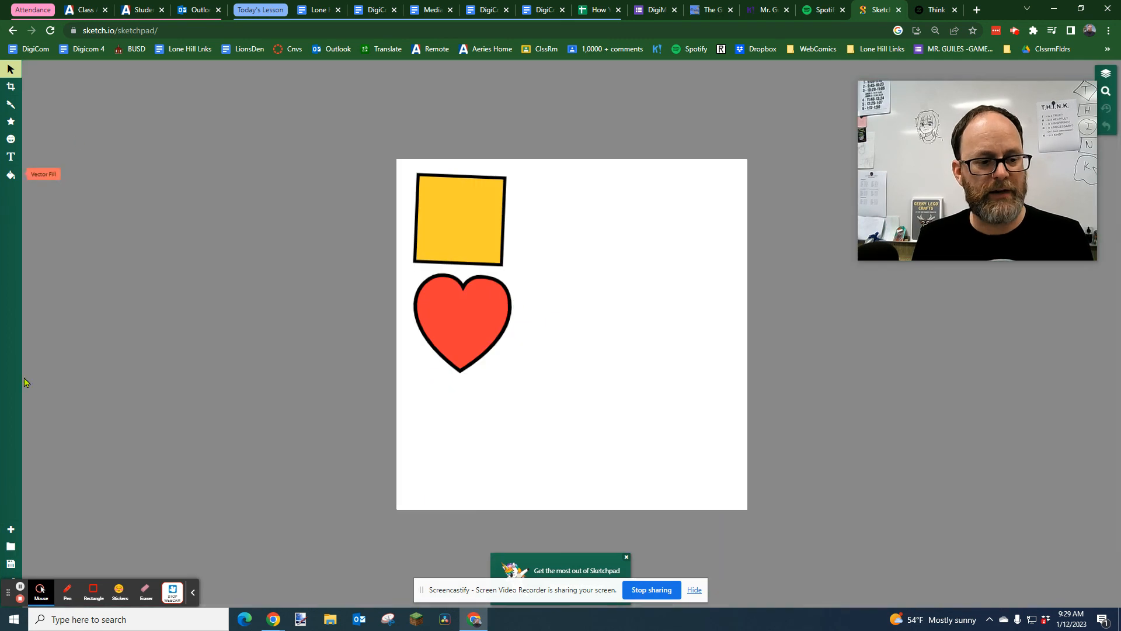
click(11, 546)
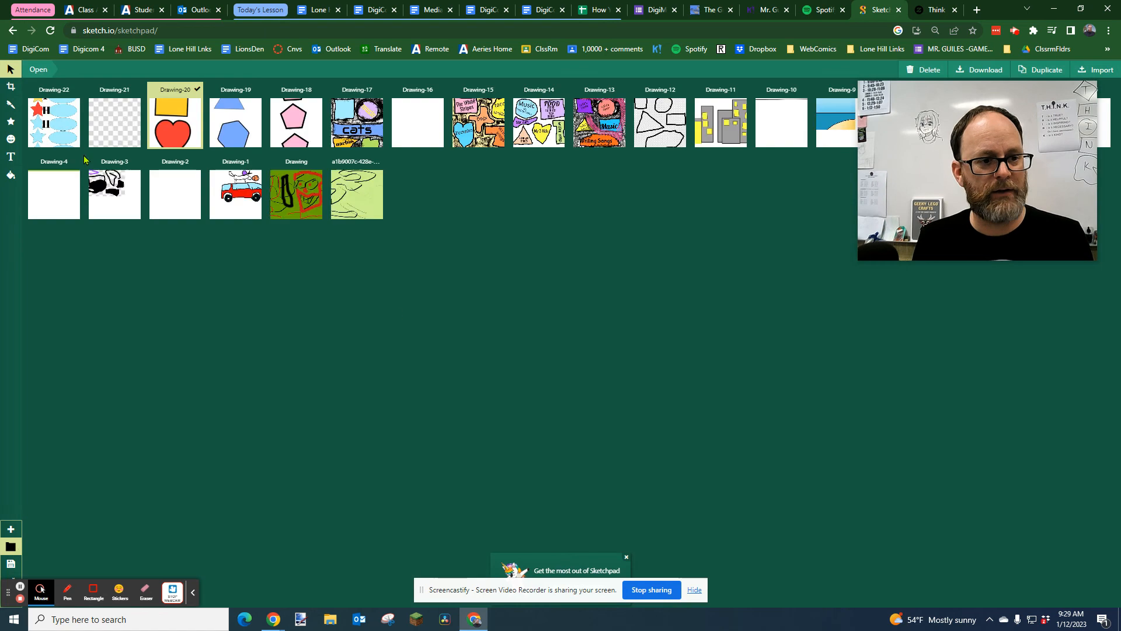
double_click(51, 132)
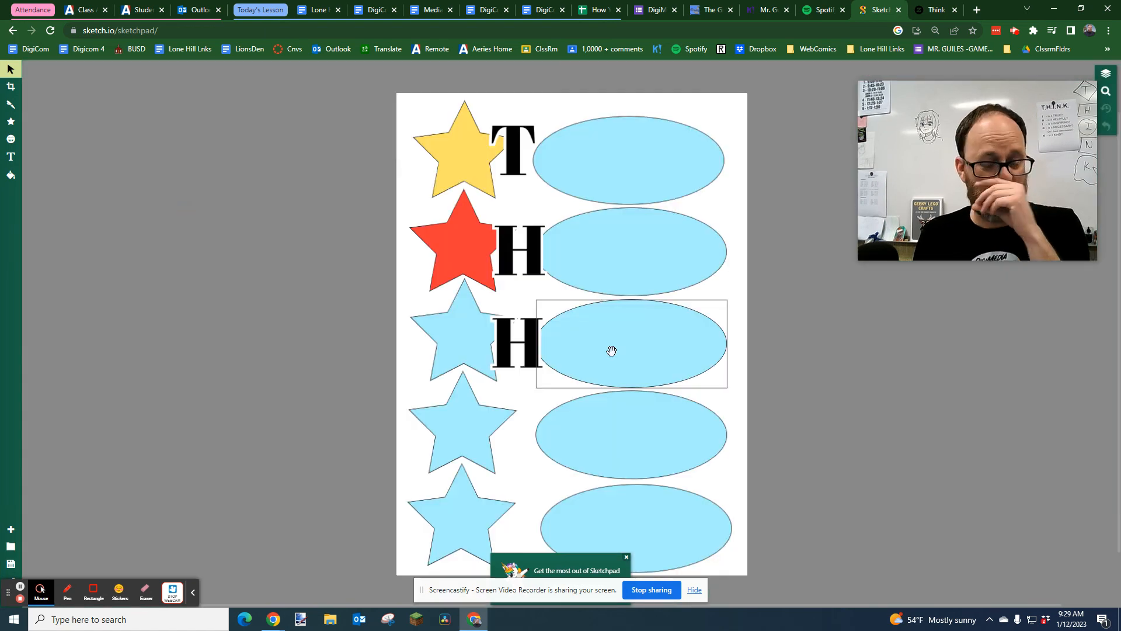